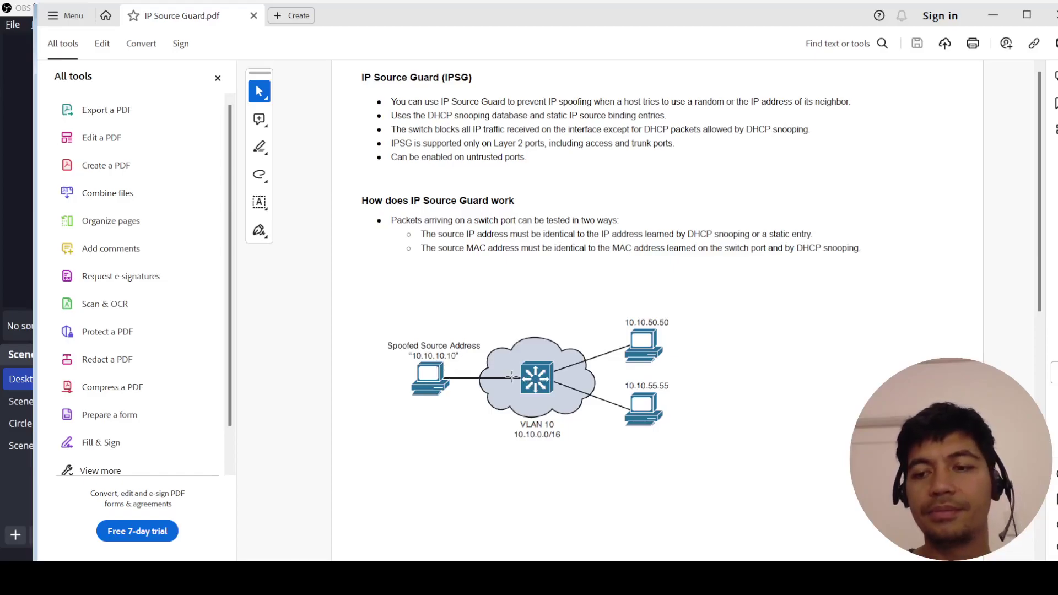
Scroll the notes to the Configuring IP Source Guard commands and bring up the GNS3 topology
scroll(511, 377, down, 10)
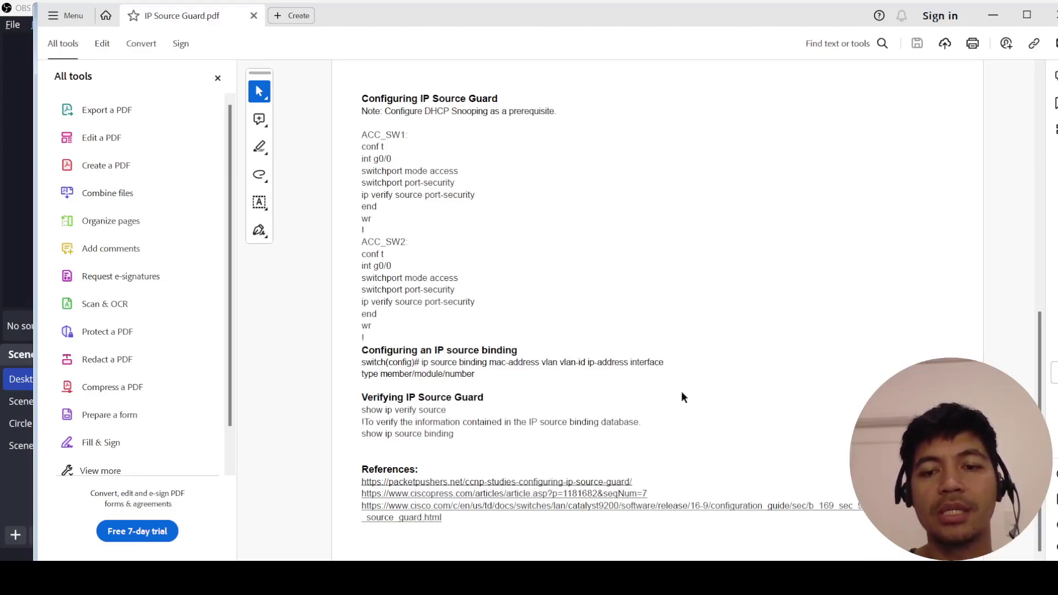
click(662, 524)
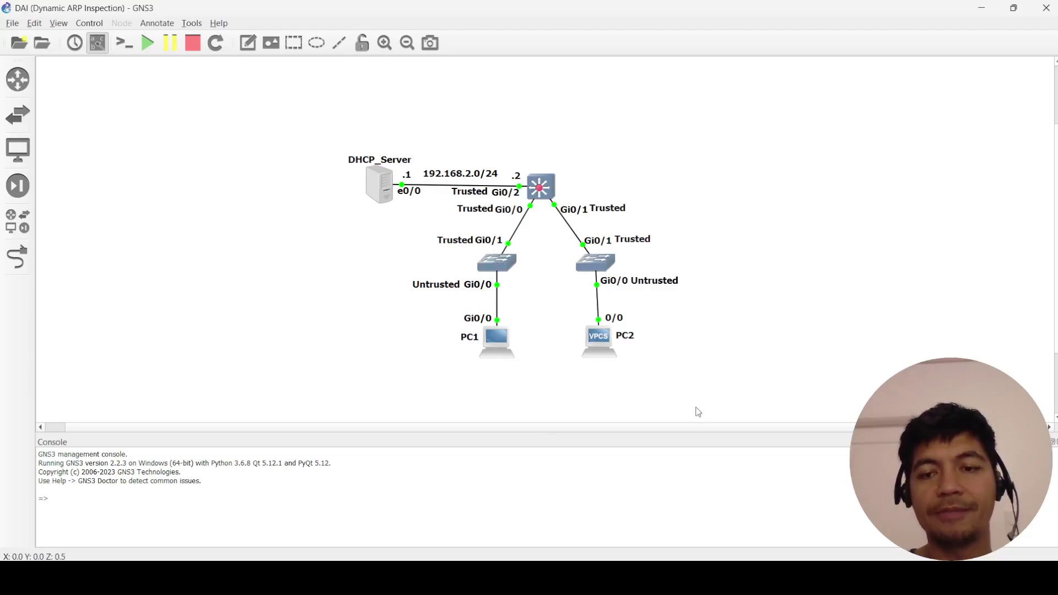
Enter privileged EXEC mode on the ACC_SW1 console with en
mouse_move(777, 579)
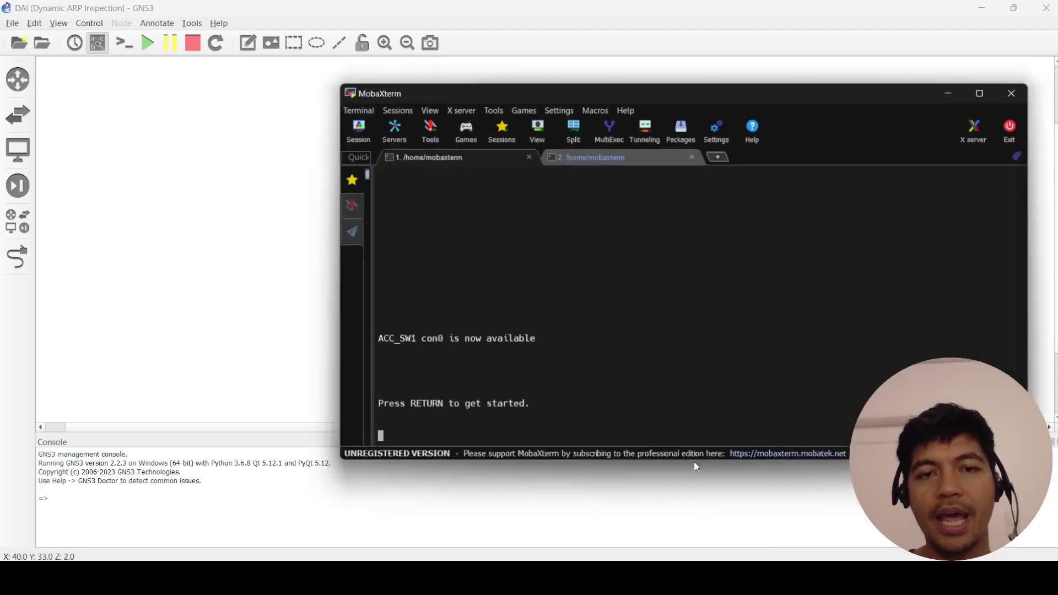
key(Return)
key(Return)
key(Return)
text(en)
key(Return)
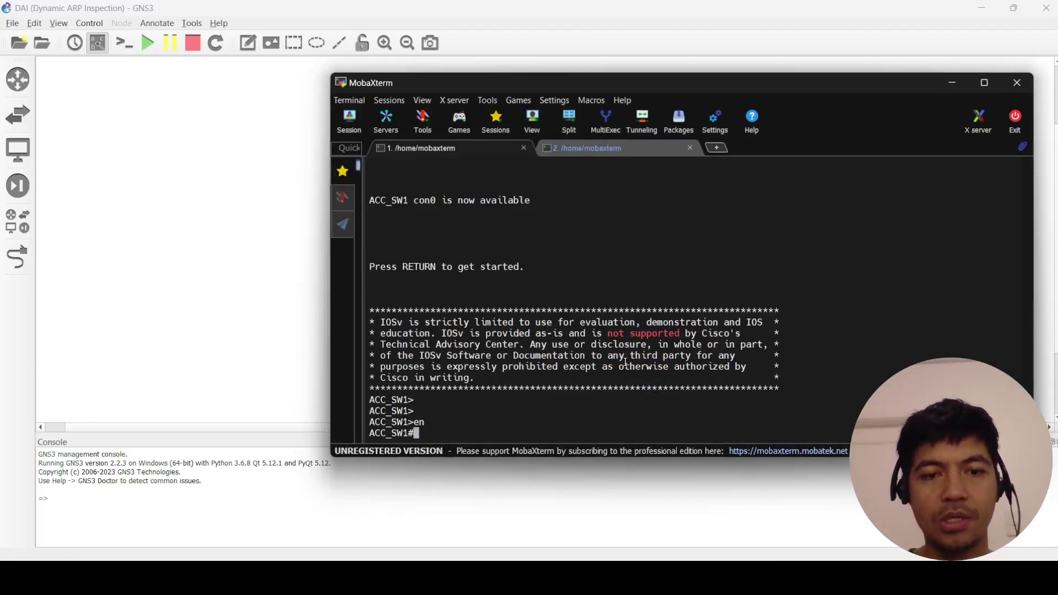
key(Return)
key(Return)
Enter privileged EXEC mode on the ACC_SW2 console with en as well
click(612, 144)
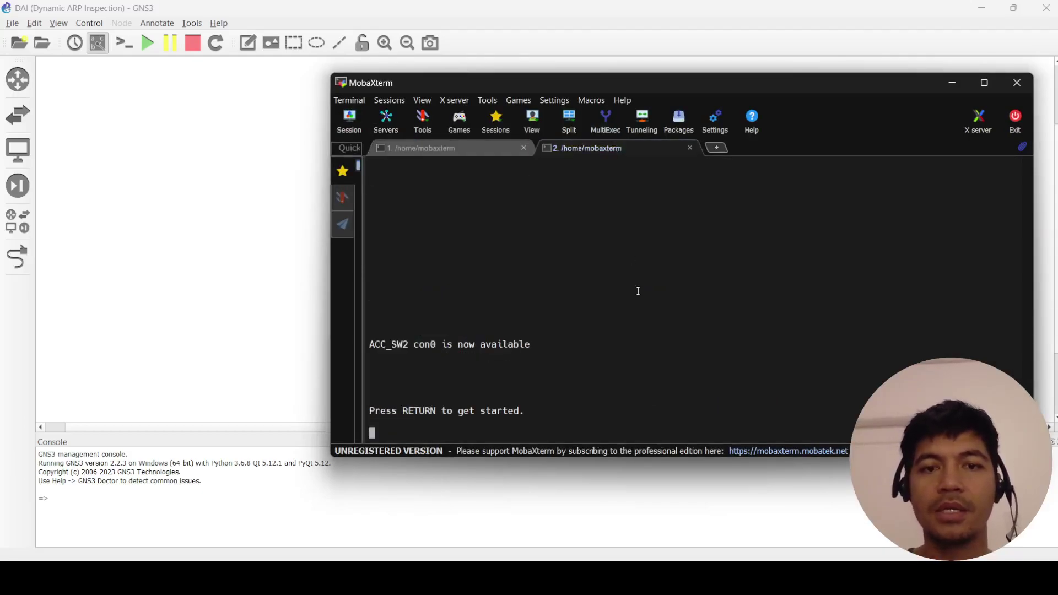
key(Return)
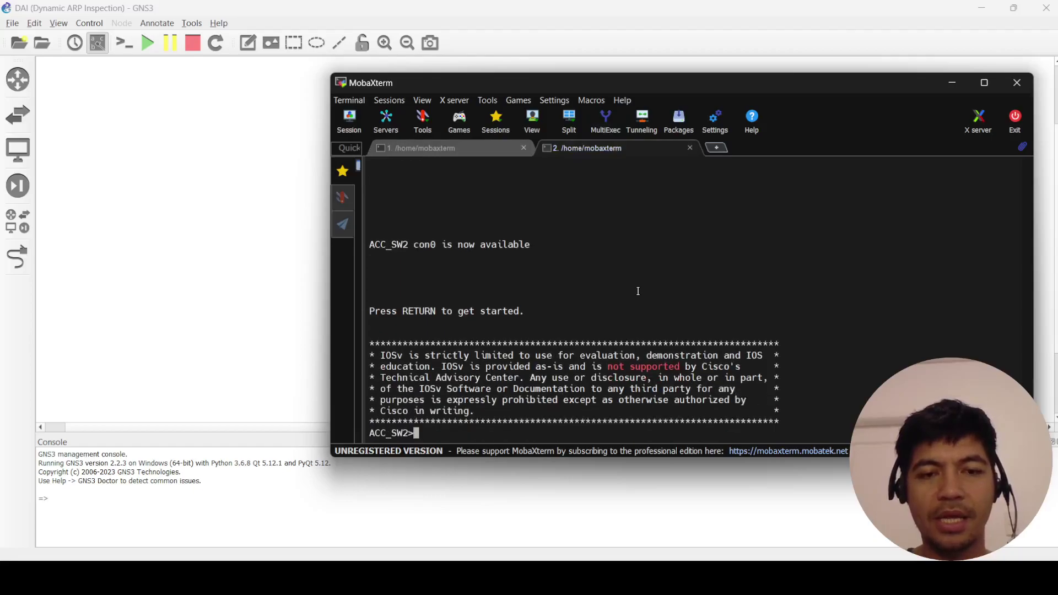
key(Return)
text(en)
key(Return)
key(Return)
key(Return)
key(Return)
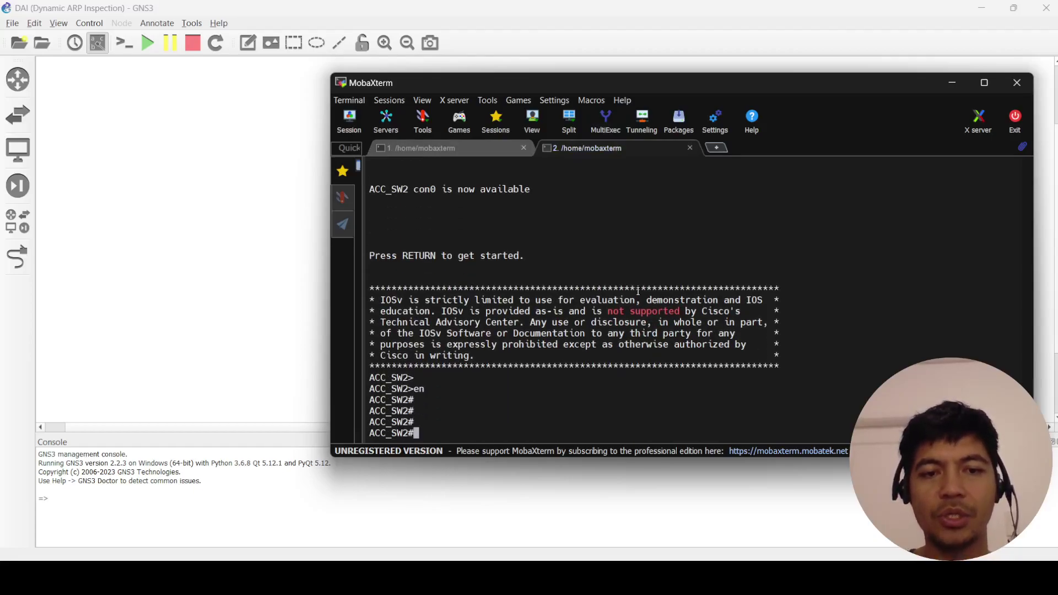
key(alt+Tab)
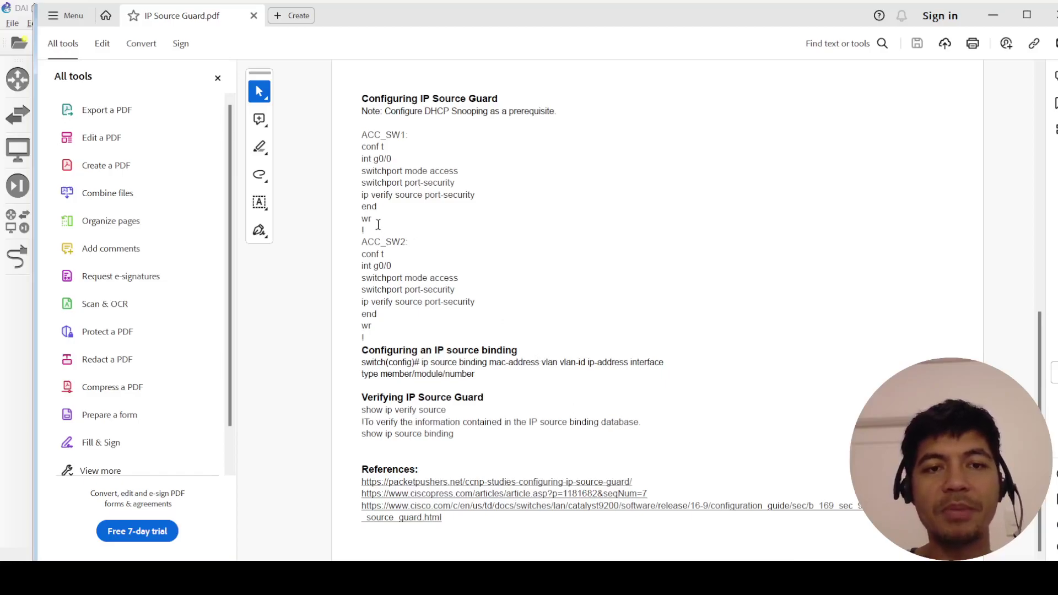
Highlight the ACC_SW1 command block and its switchport mode access line in the notes
drag(377, 220, 353, 152)
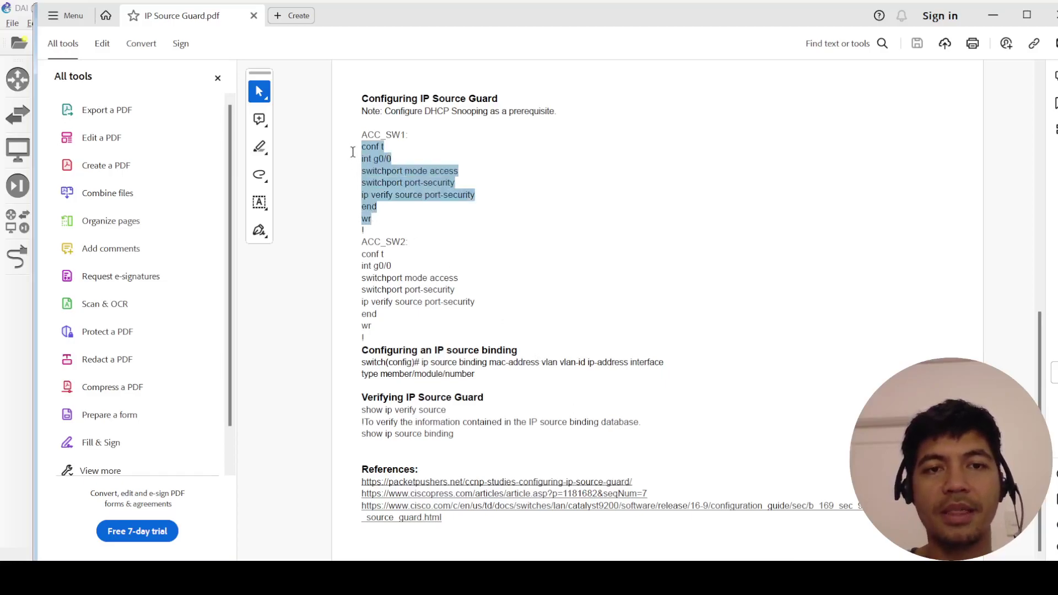
click(507, 318)
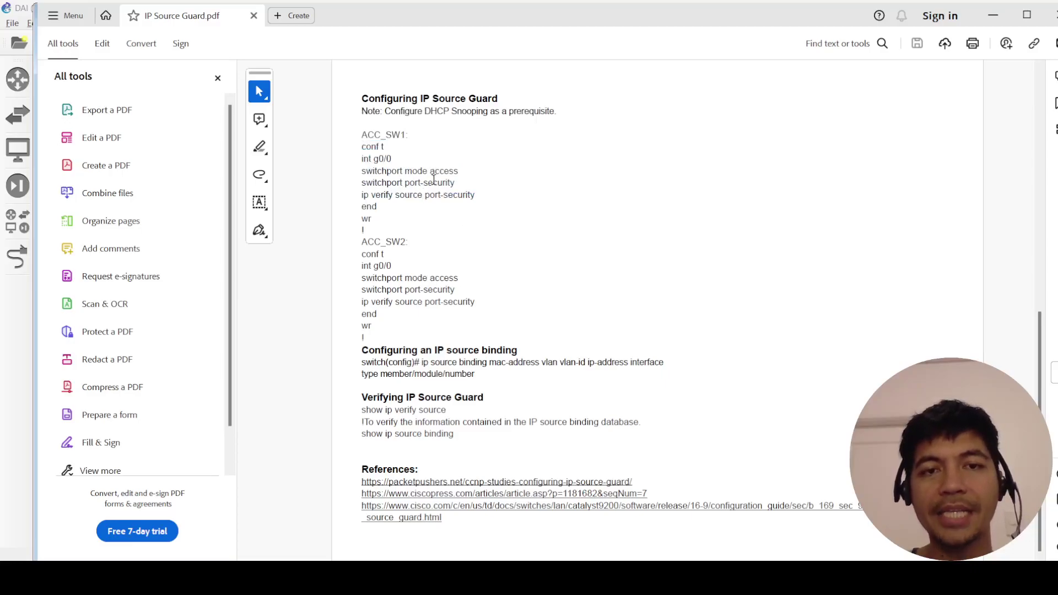
drag(405, 172, 427, 171)
click(414, 184)
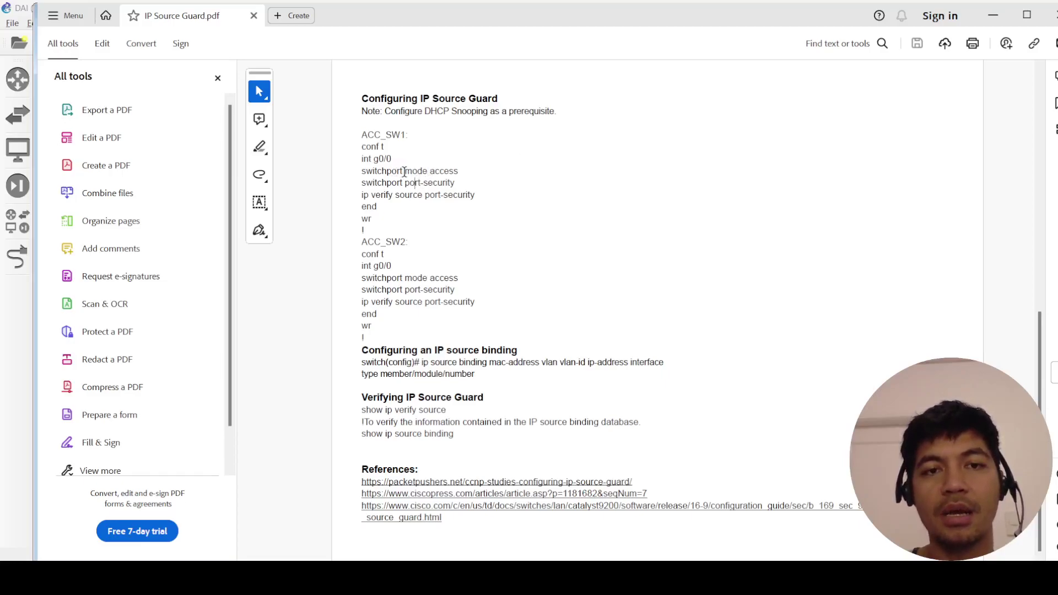
drag(459, 171, 361, 171)
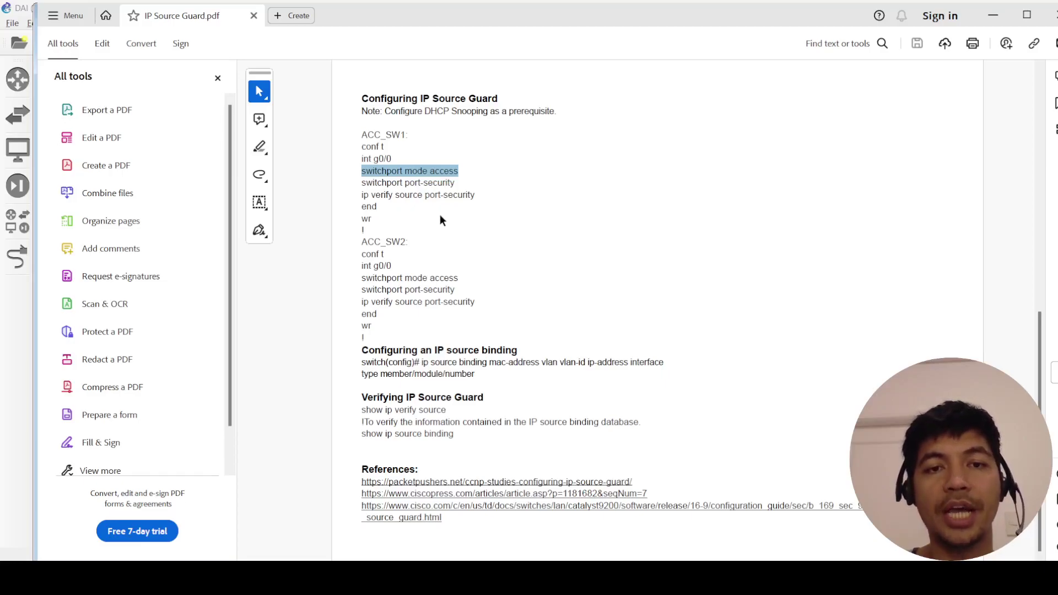
scroll(452, 223, up, 15)
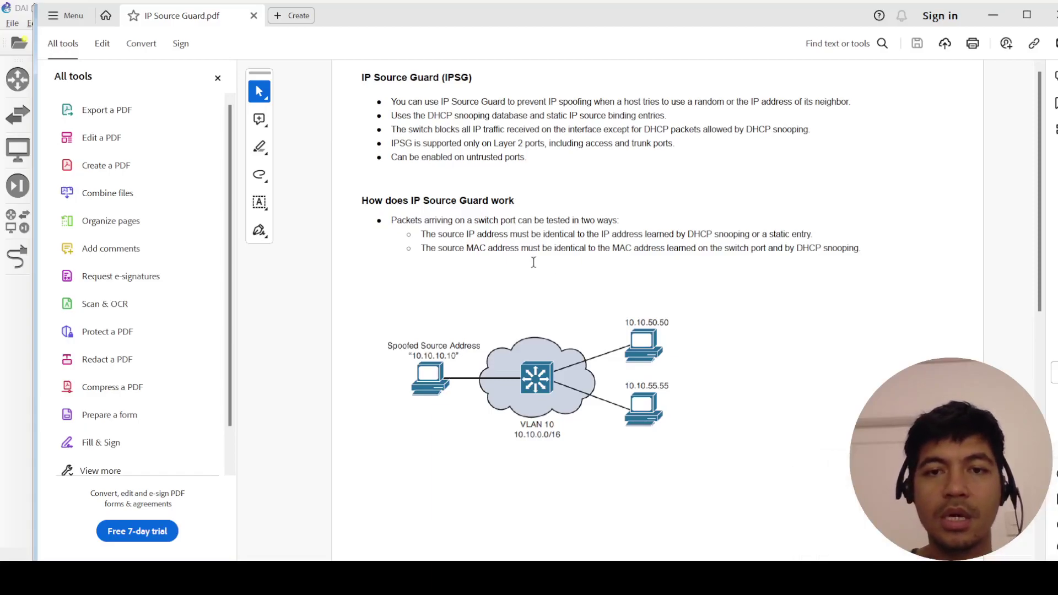
Glance at the switch consoles, then return to the IP Source Guard commands
key(alt+Tab)
click(712, 540)
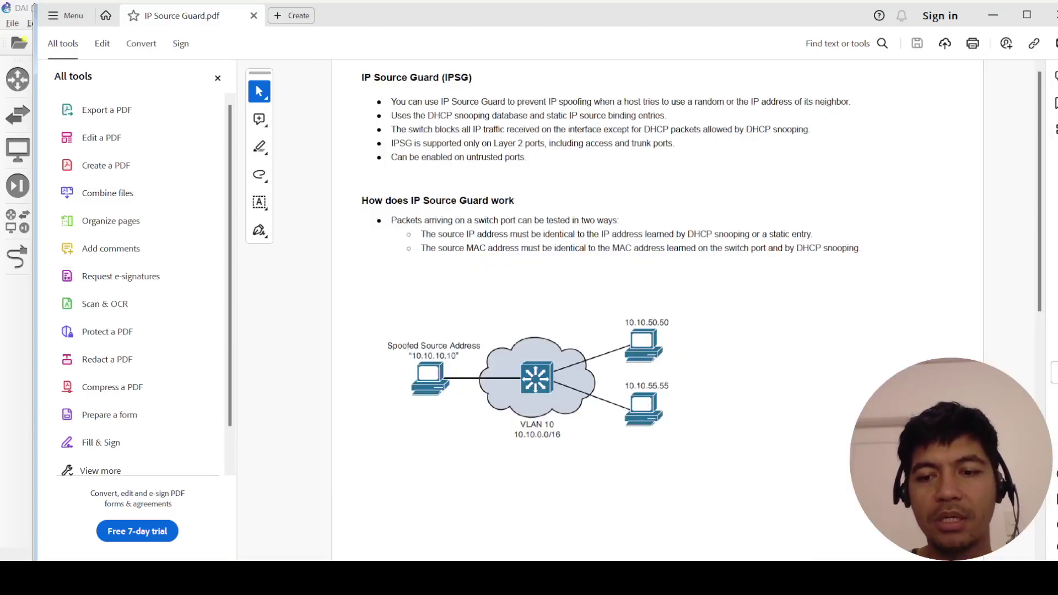
key(alt+Tab)
mouse_move(807, 578)
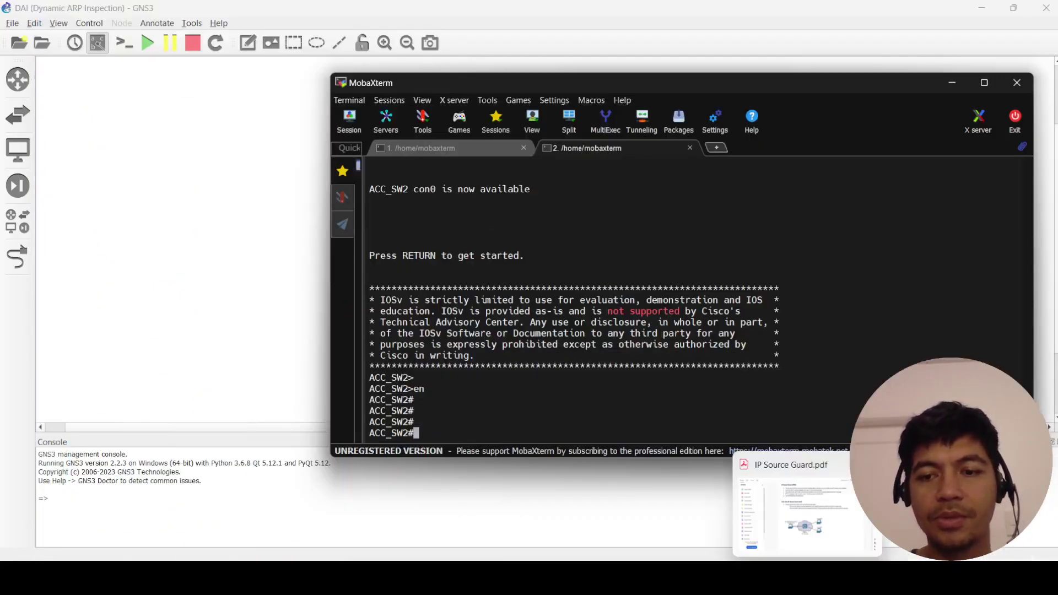
click(804, 512)
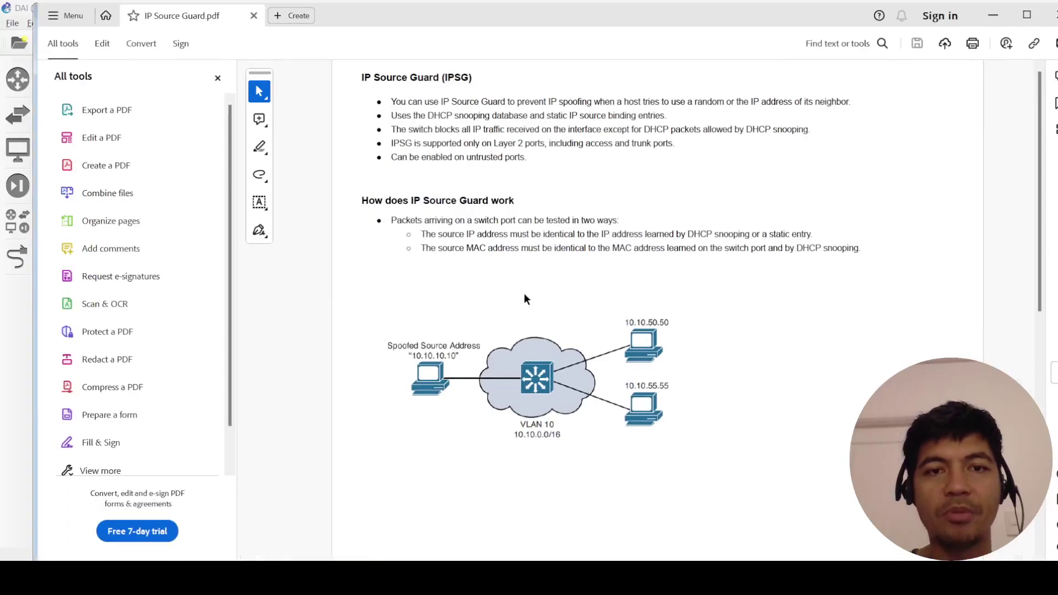
scroll(527, 294, down, 10)
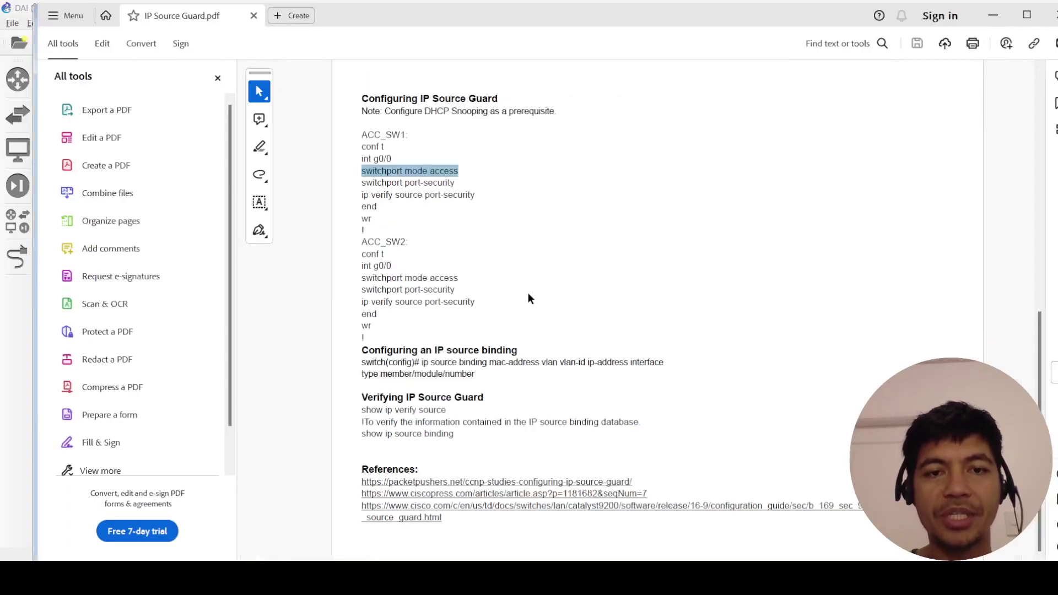
Highlight the switchport port-security line and the ip verify source port-security command
triple_click(408, 183)
click(435, 216)
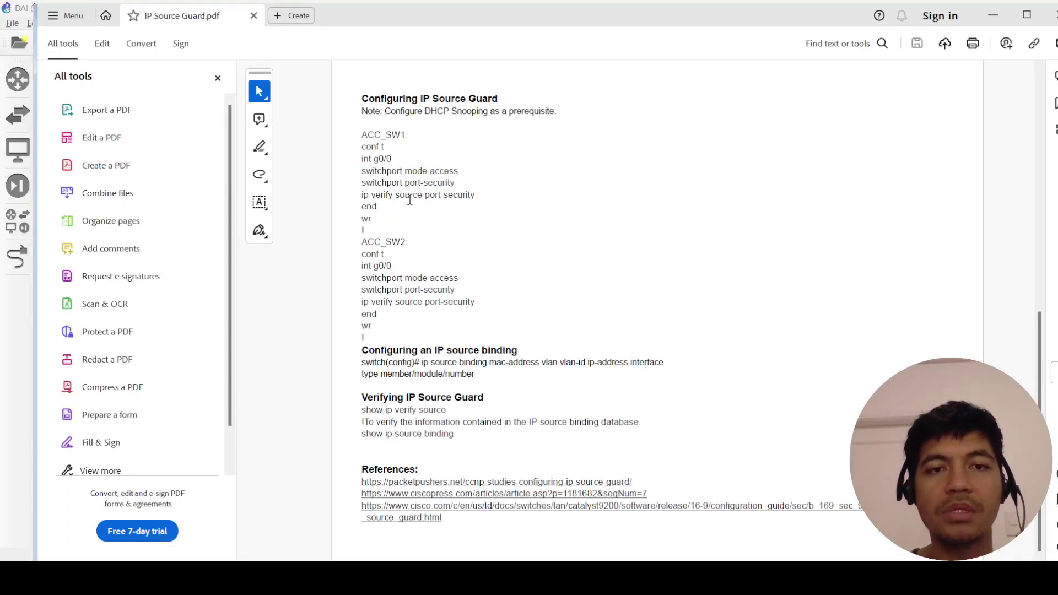
drag(425, 196, 473, 196)
click(416, 220)
drag(362, 196, 422, 196)
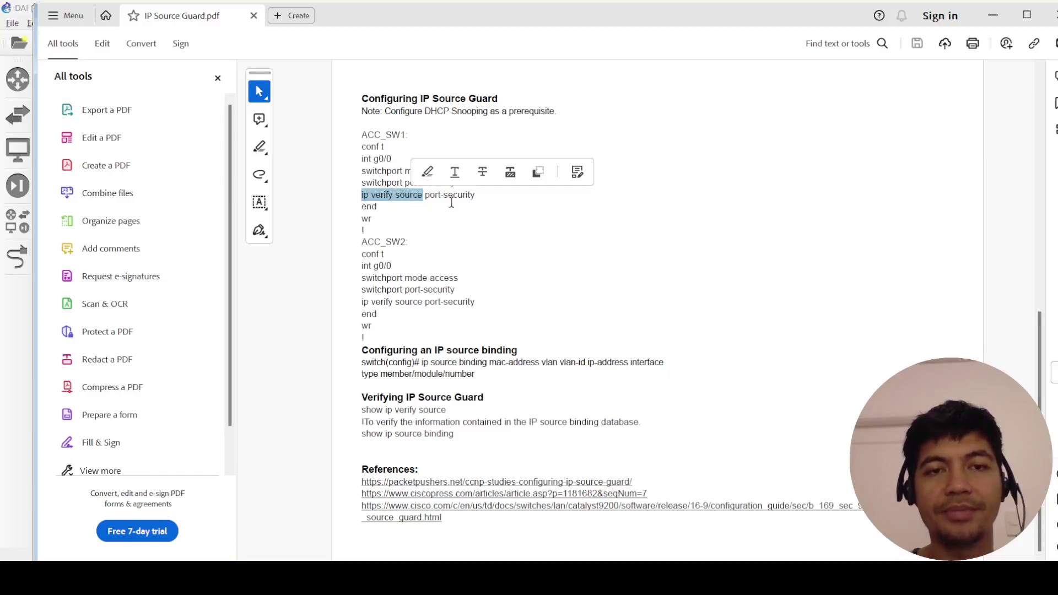
click(539, 228)
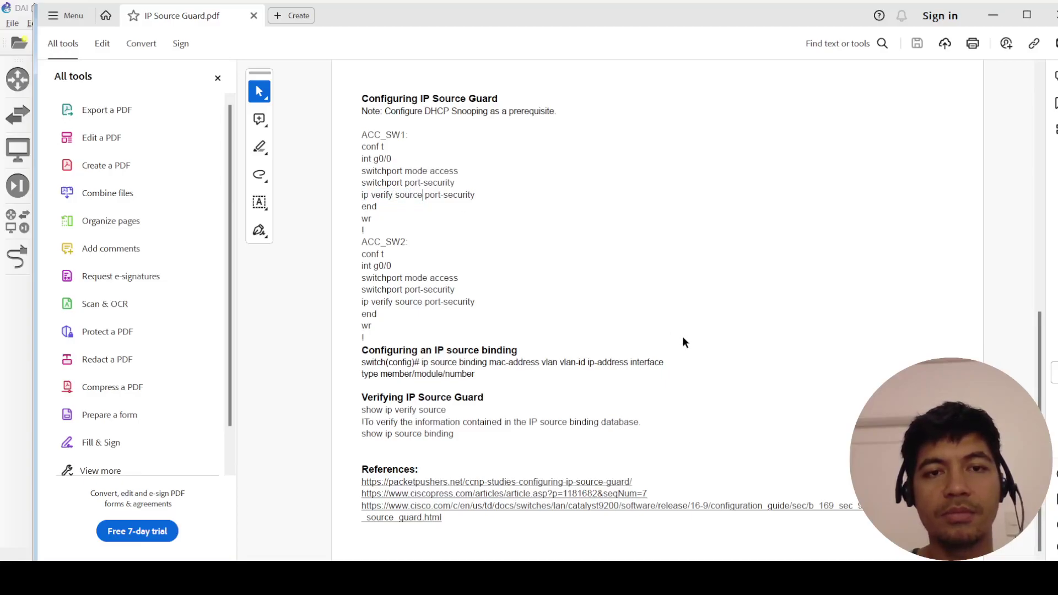
Review the IPSG overview, picking out the IP address and MAC address filter bullets
key(Home)
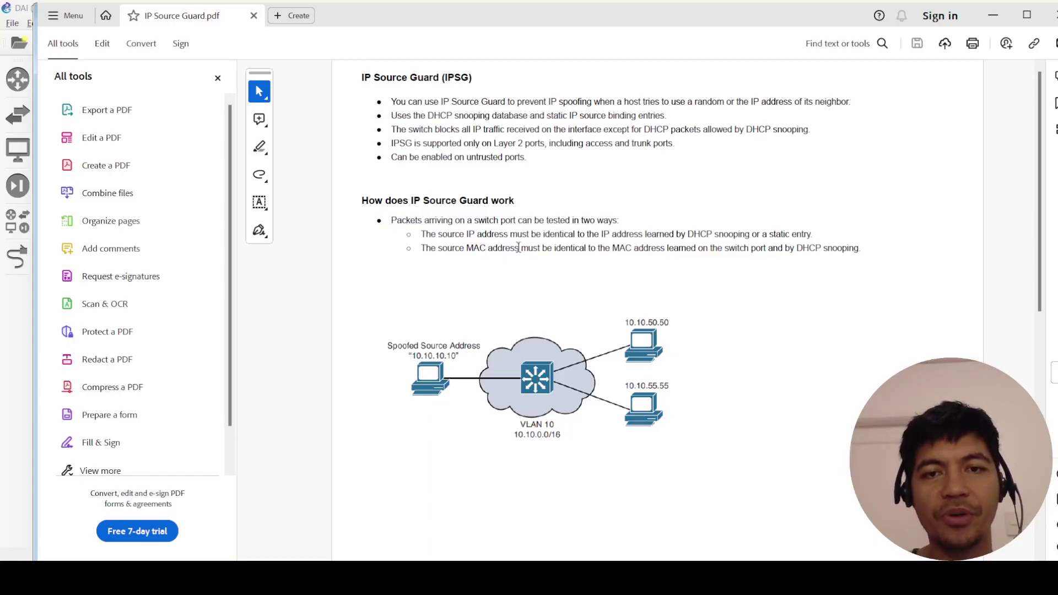
double_click(488, 235)
click(480, 249)
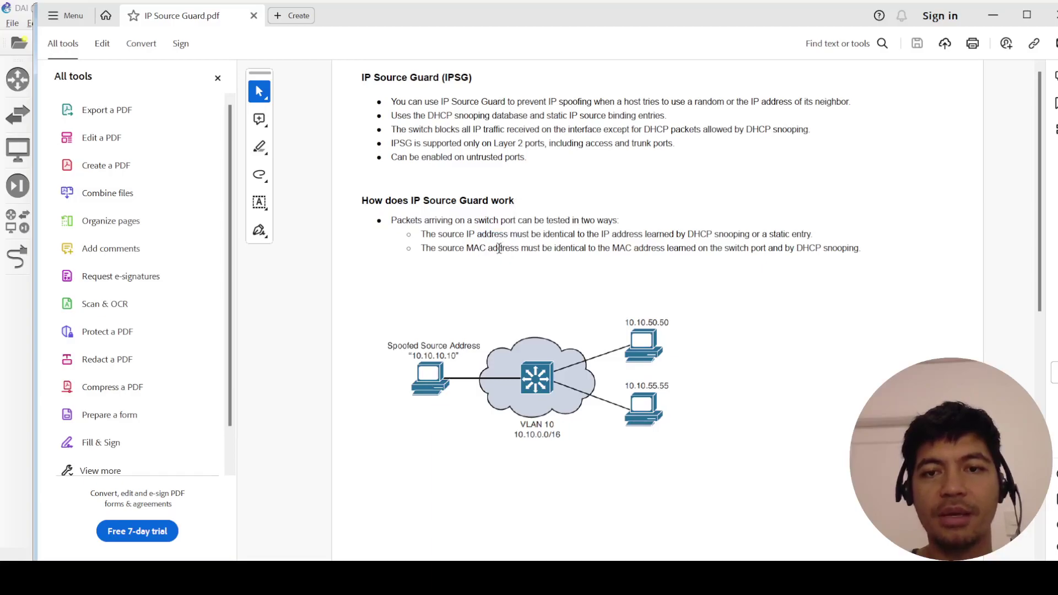
double_click(504, 249)
click(535, 257)
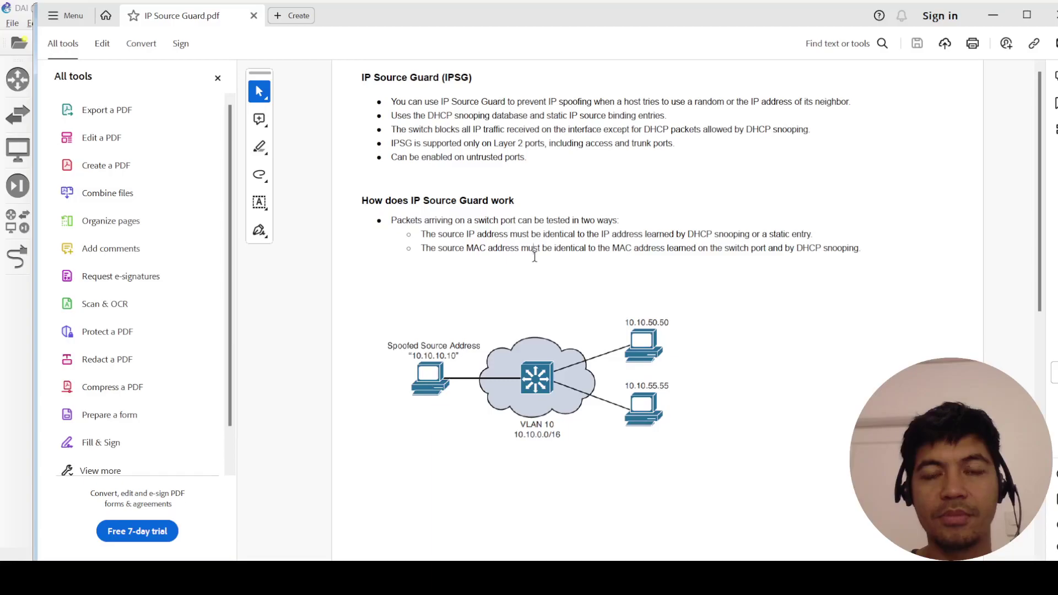
scroll(535, 256, down, 10)
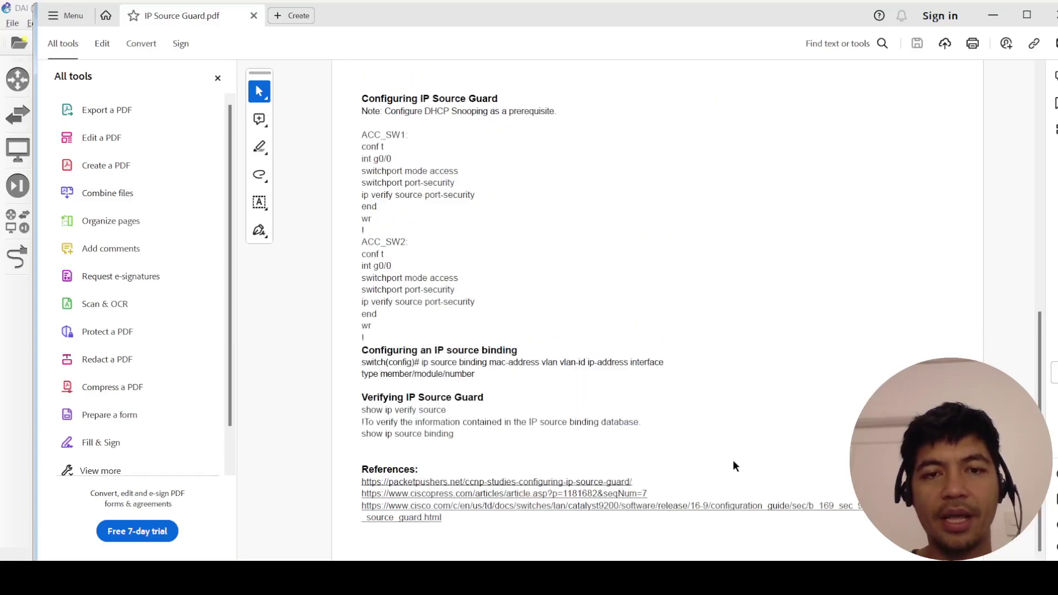
Copy the conf t through wr command block from the IP Source Guard notes
key(alt+Tab)
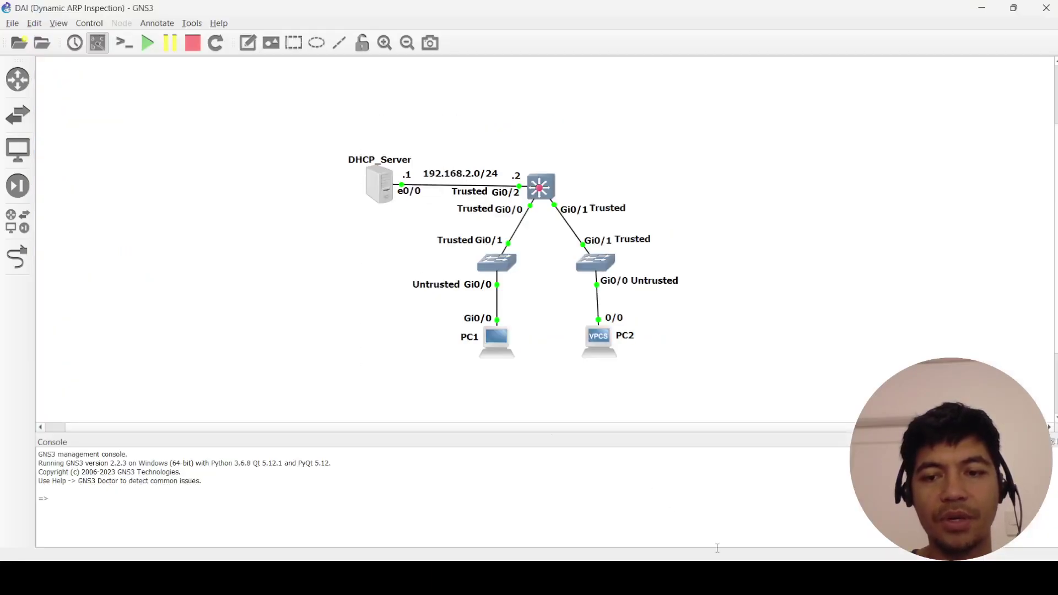
mouse_move(777, 579)
click(777, 515)
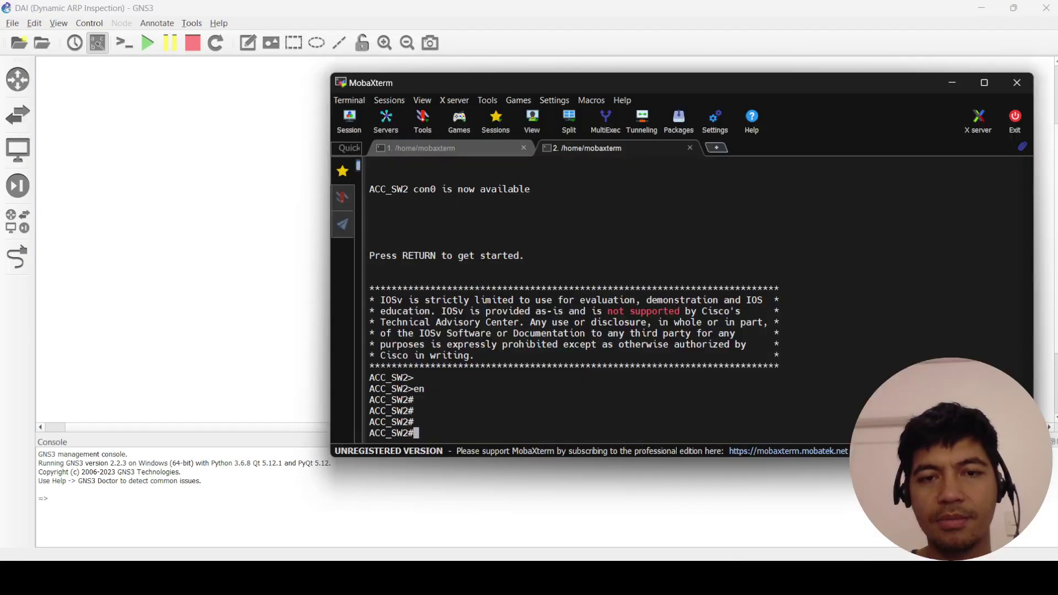
key(alt+Tab)
drag(372, 221, 362, 157)
click(412, 225)
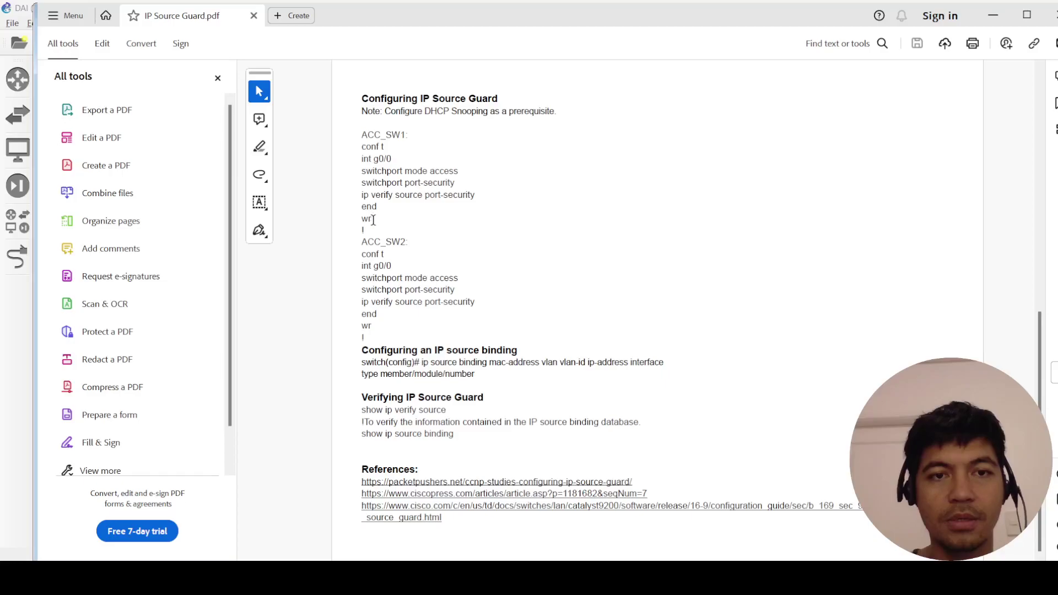
drag(373, 219, 361, 146)
key(ctrl+c)
Paste the block into ACC_SW2 to apply ip verify source port-security on Gi0/0 and save with wr
key(alt+Tab)
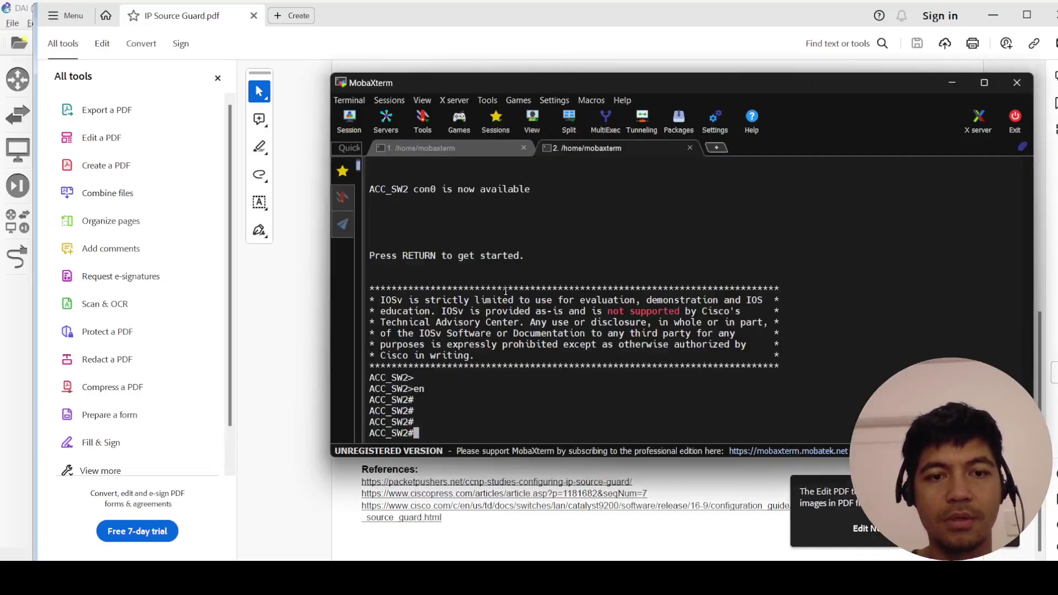
right_click(505, 290)
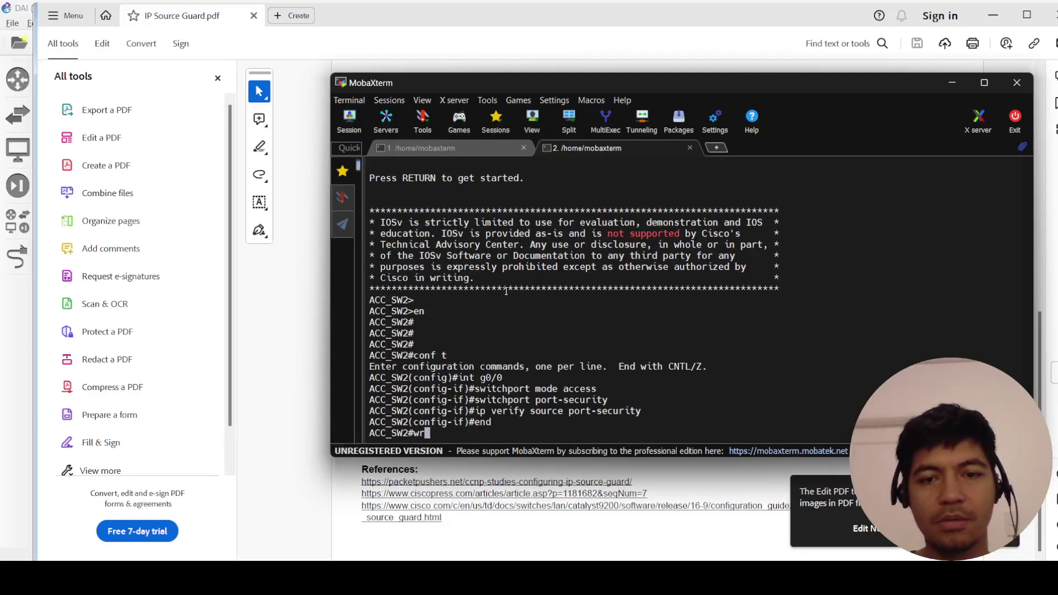
key(Return)
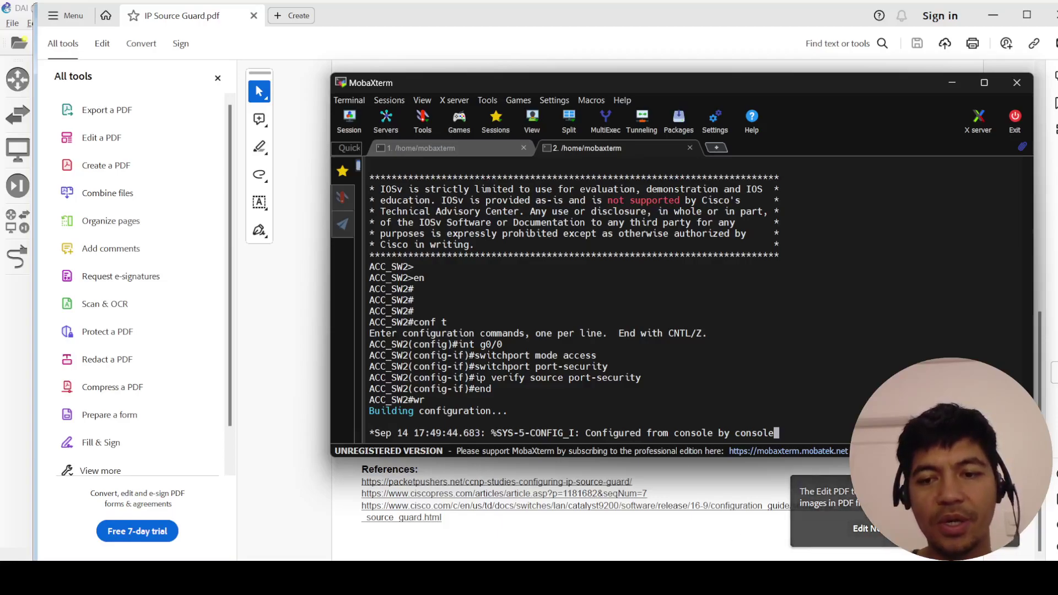
key(alt+Tab)
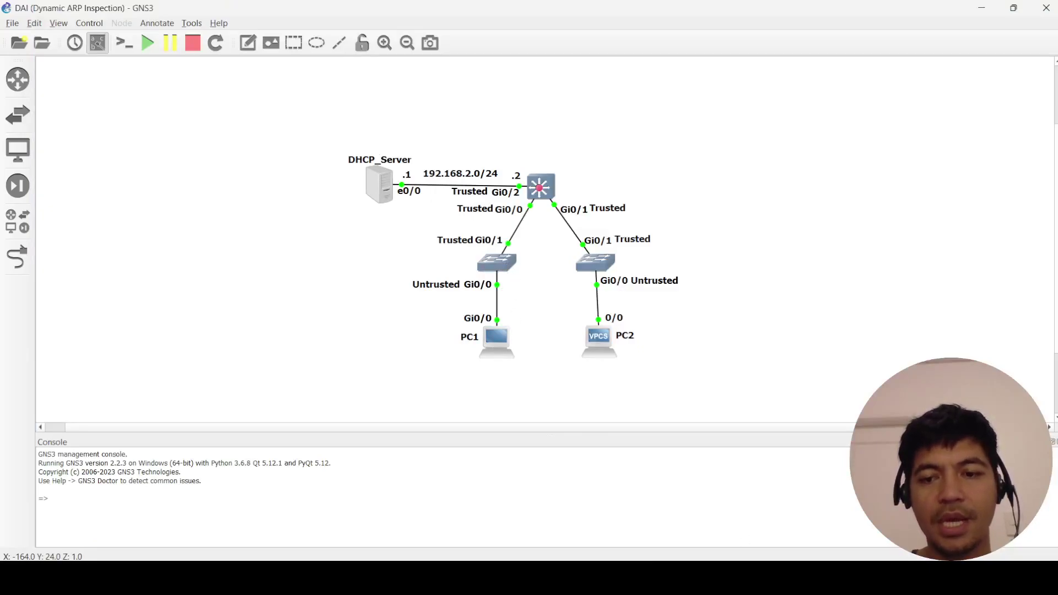
Copy the conf t through wr command block from the notes again
key(alt+Tab)
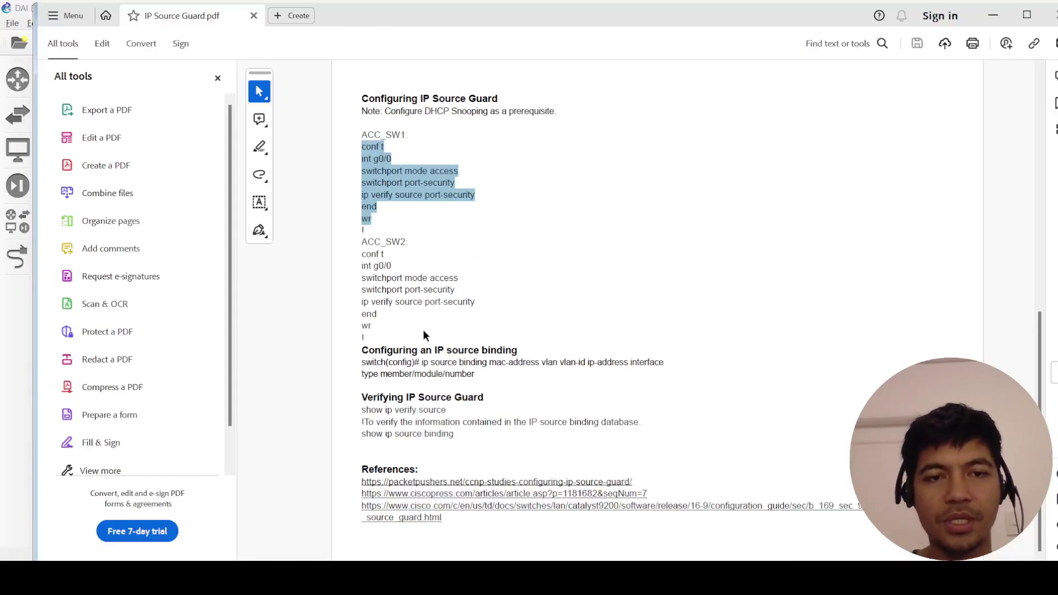
drag(378, 315, 360, 252)
click(375, 329)
drag(376, 328, 362, 253)
key(ctrl+c)
key(alt+Tab)
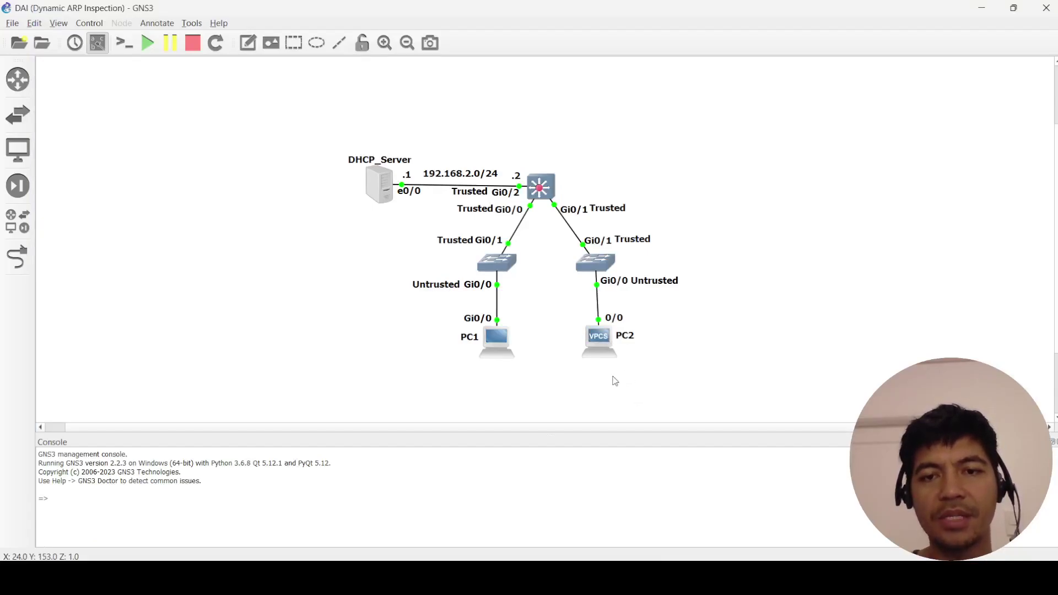
key(alt+Tab)
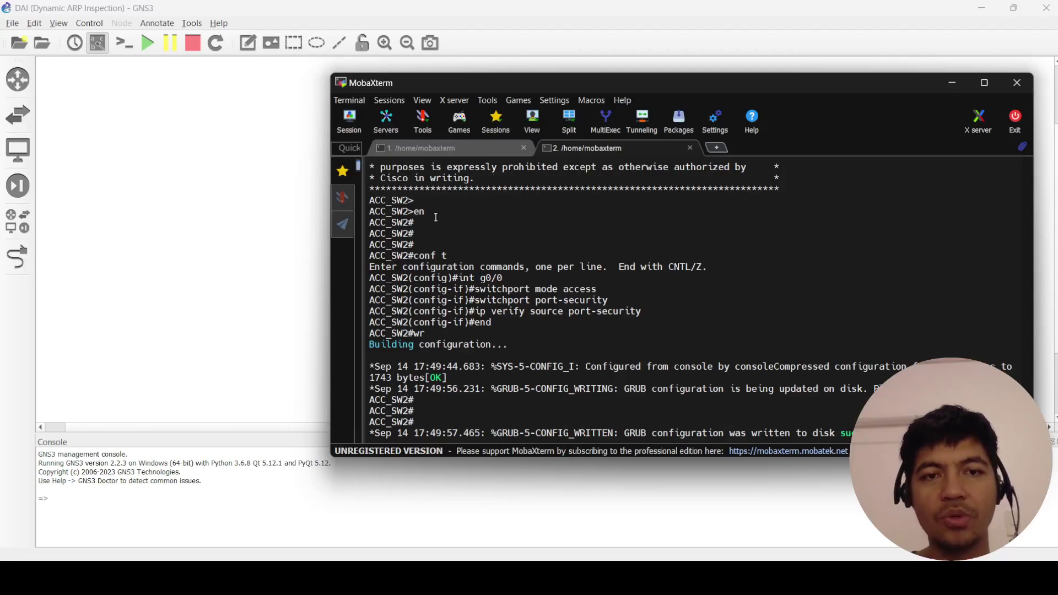
Paste the block into the ACC_SW1 console so Gi0/0 gets IP Source Guard and is saved
click(269, 248)
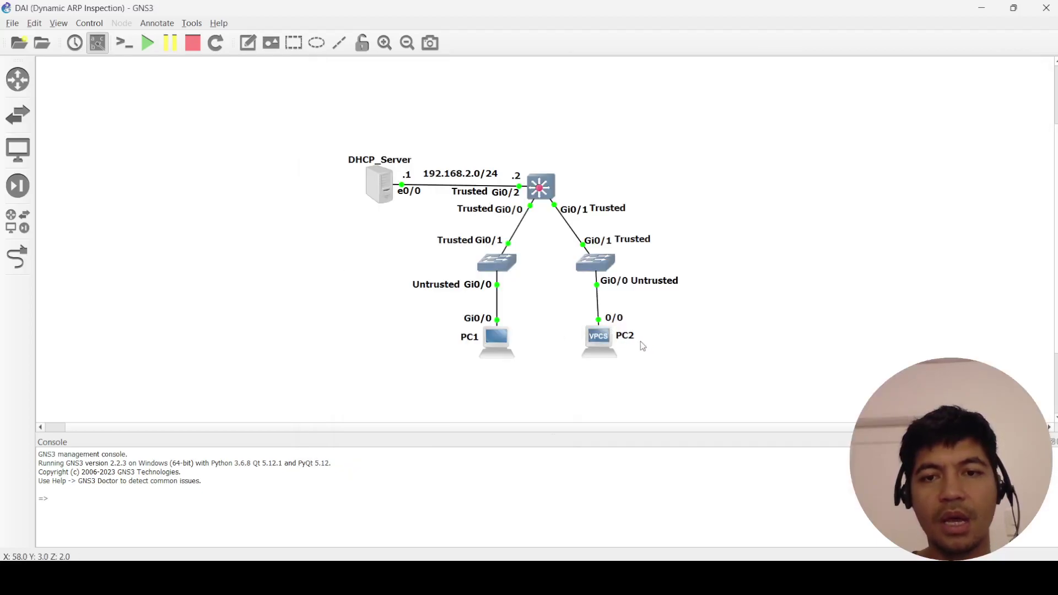
key(alt+Tab)
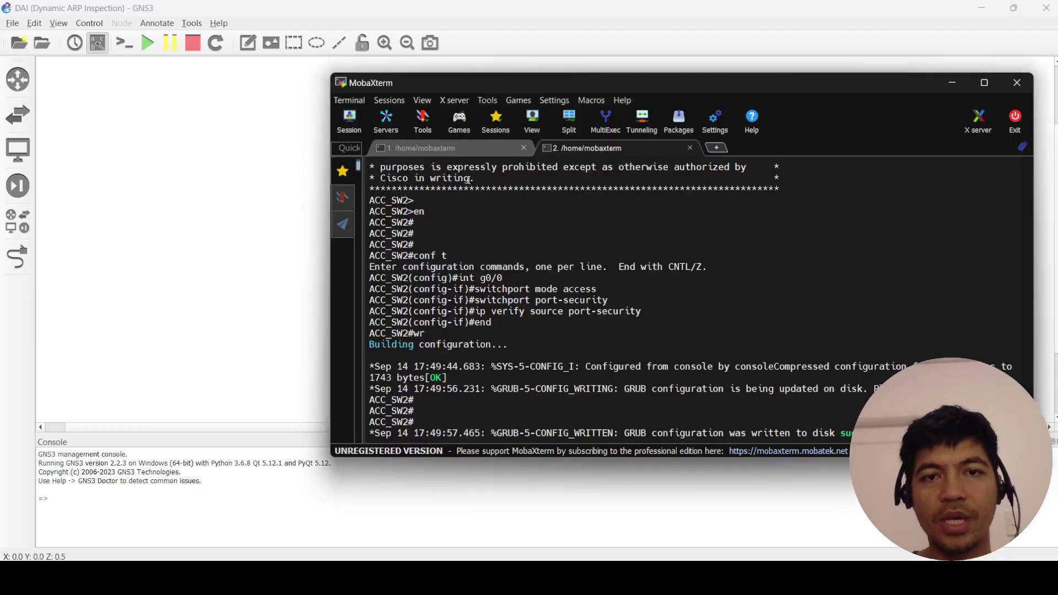
click(455, 147)
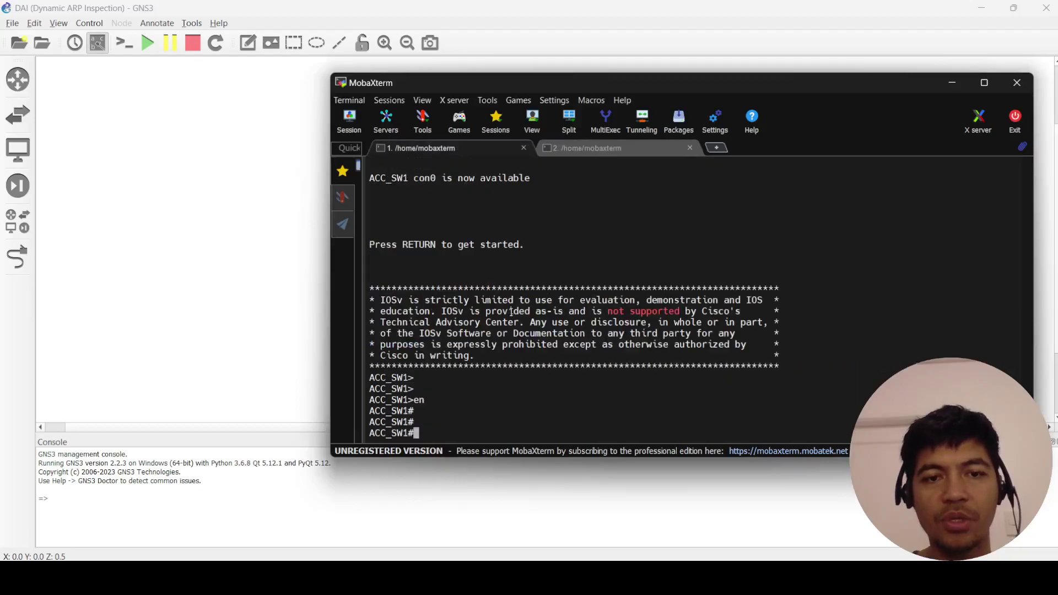
right_click(548, 310)
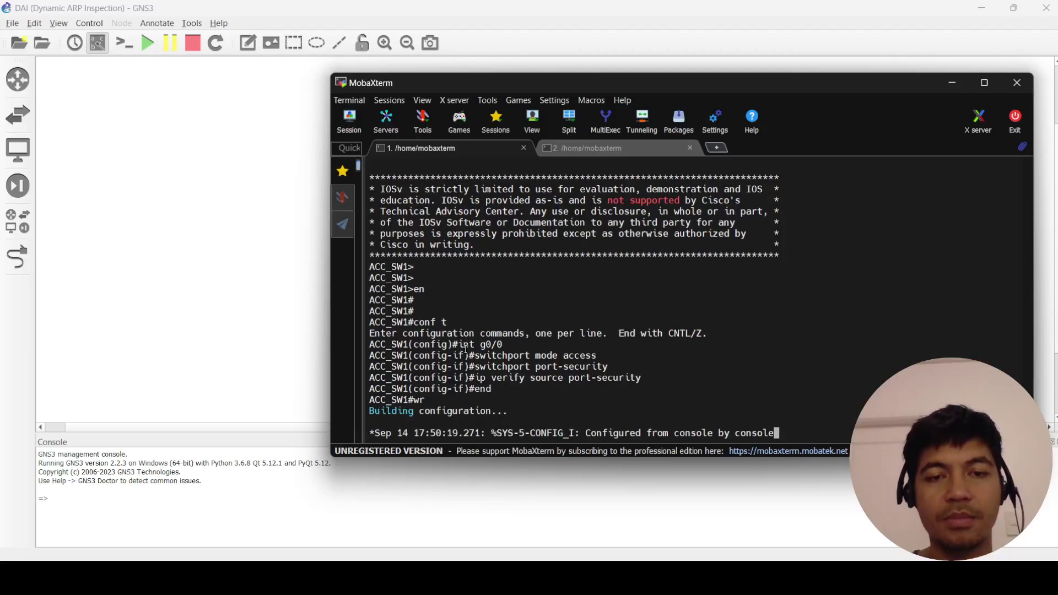
click(295, 321)
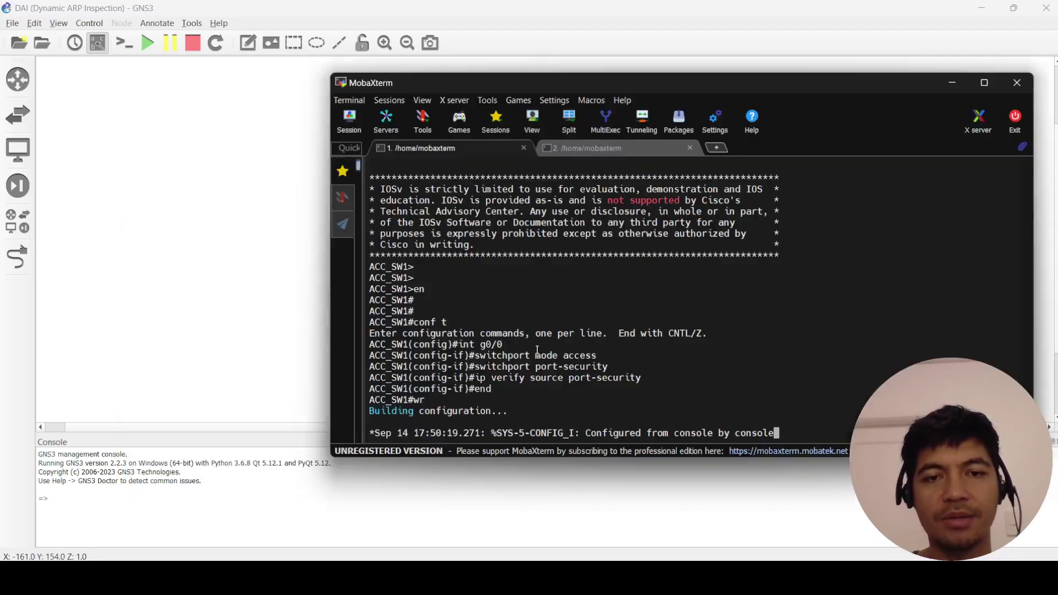
key(alt+Tab)
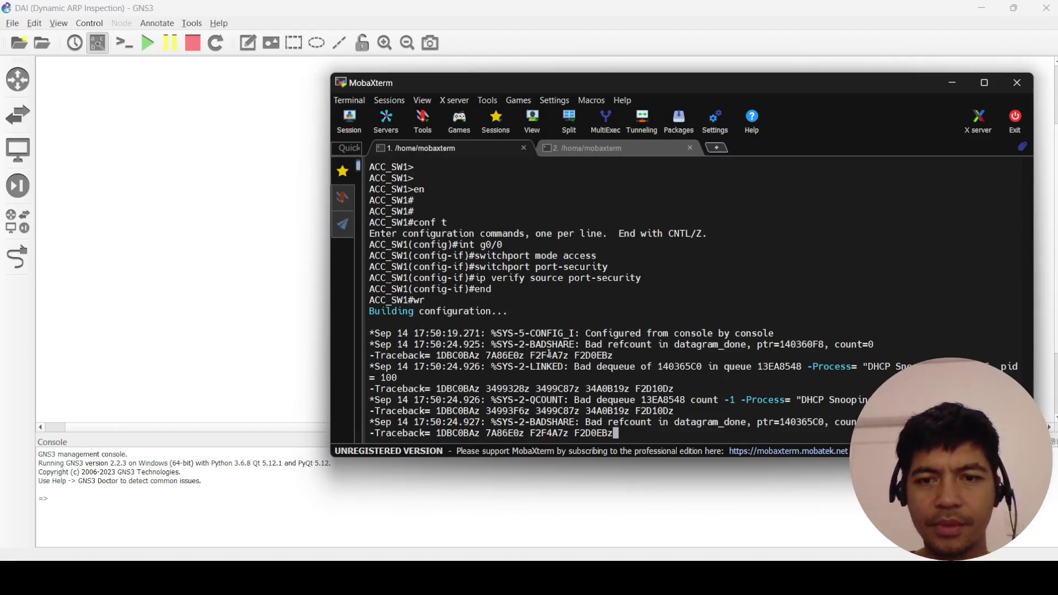
key(Return)
key(Return)
key(Return)
key(Return)
key(Return)
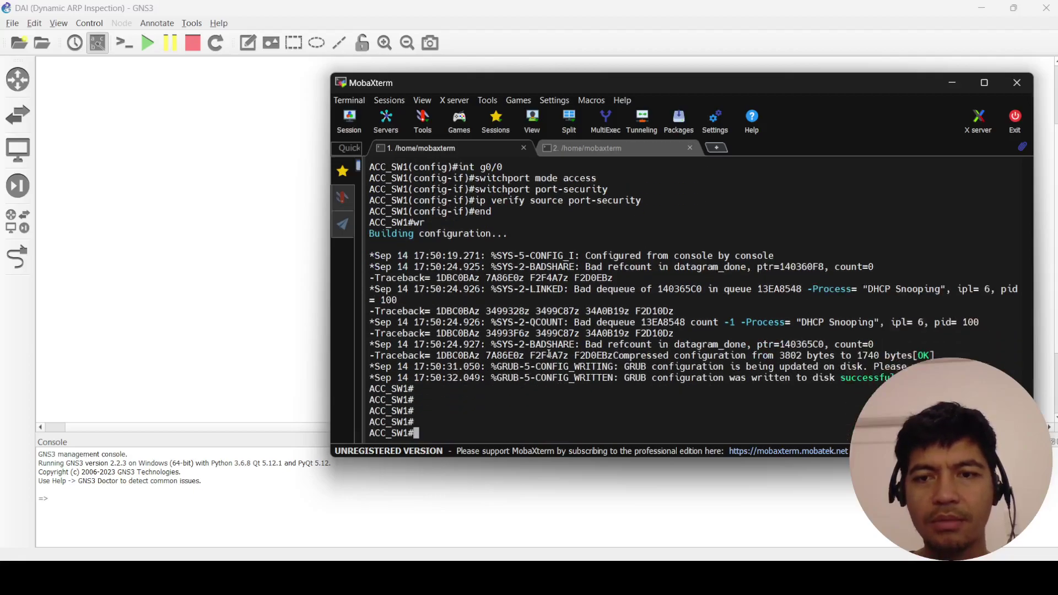
Scroll back through ACC_SW1's output and copy the int g0/0 command
scroll(507, 356, up, 1)
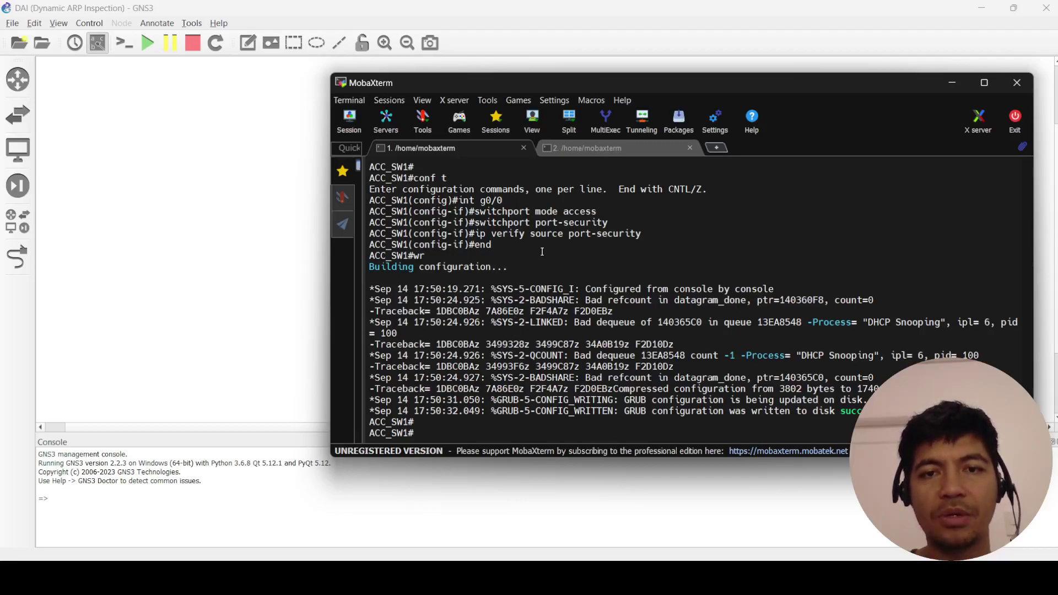
drag(562, 234, 475, 232)
drag(641, 233, 571, 234)
click(532, 238)
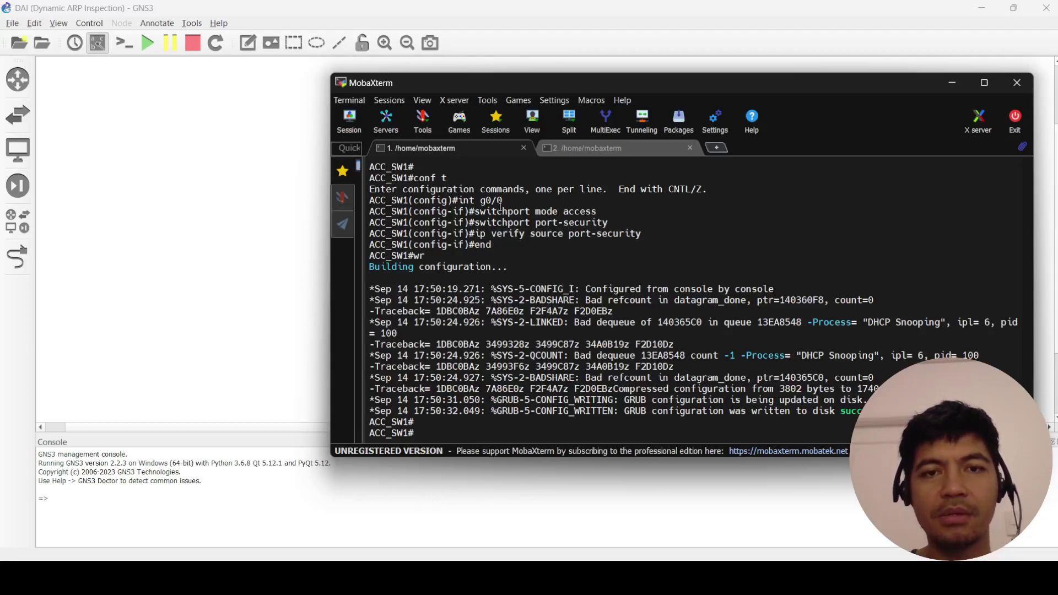
double_click(501, 201)
click(501, 201)
drag(501, 201, 459, 202)
Enter global configuration and the int g0/0 interface on ACC_SW1
key(Return)
key(Return)
key(Return)
text(conf t)
key(Return)
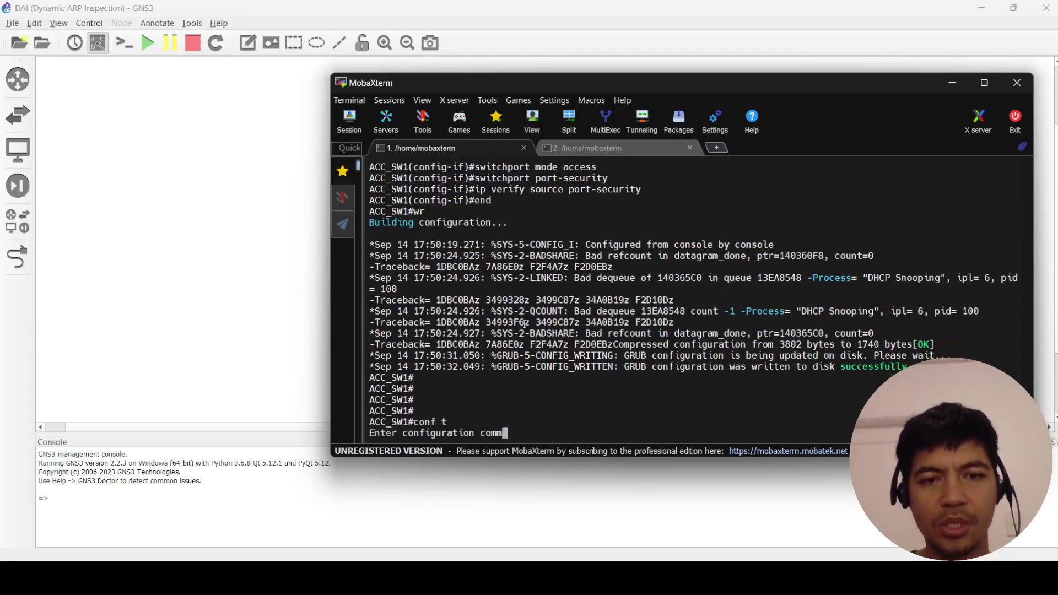
right_click(580, 343)
key(Return)
List the ip verify source options, then apply ip verify source port-security on Gi0/0
scroll(580, 343, up, 2)
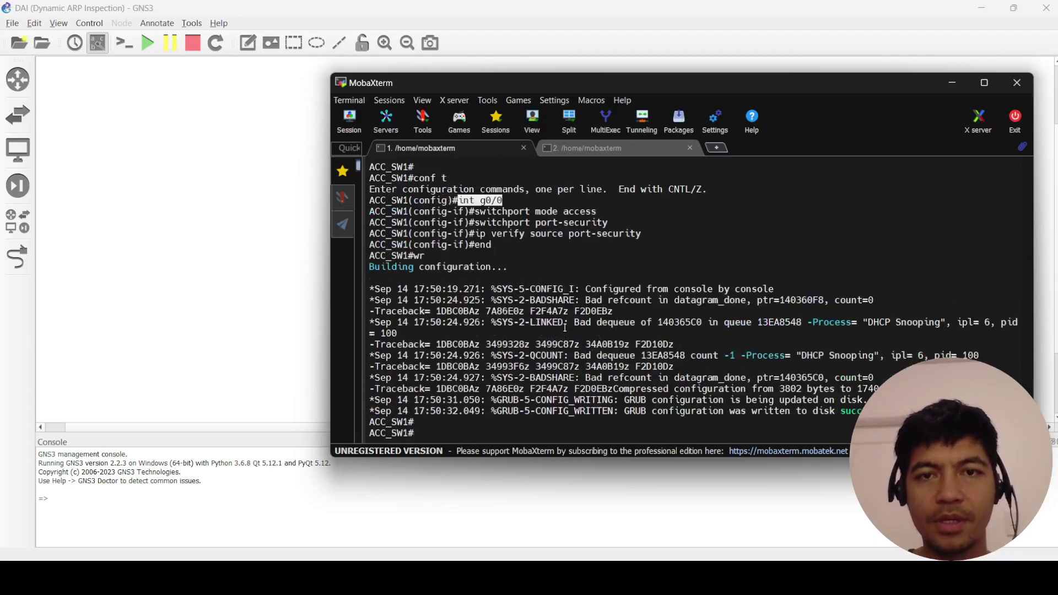
drag(563, 235, 475, 234)
right_click(639, 350)
text(?)
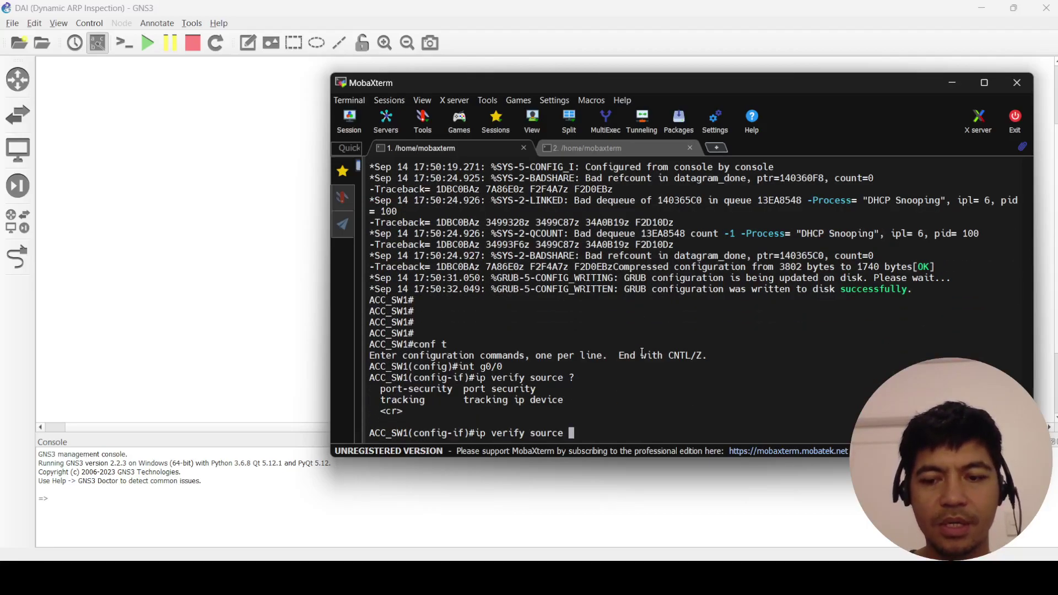
key(Return)
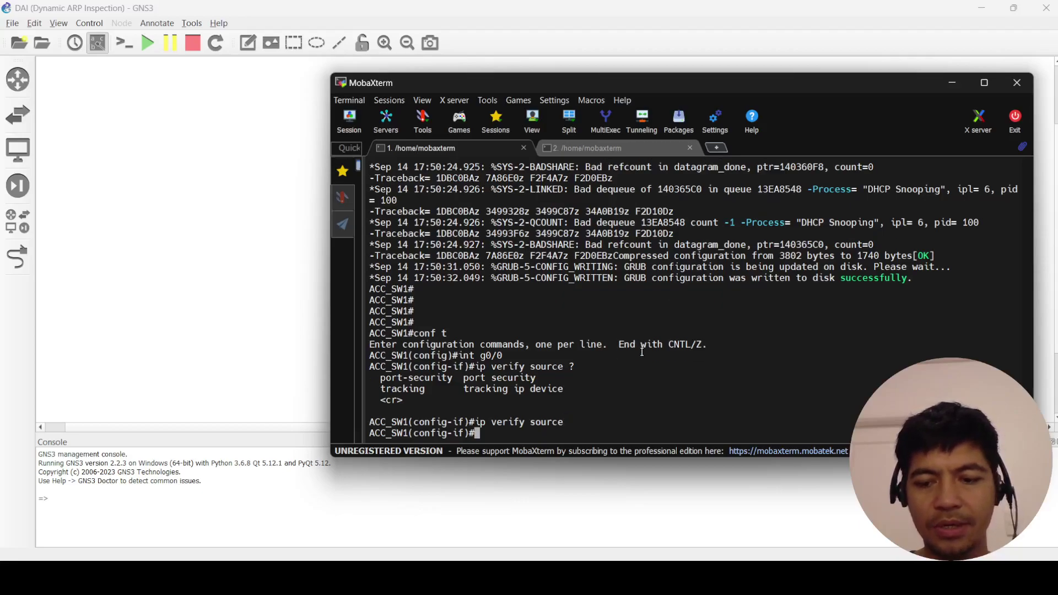
text(ip verify source po)
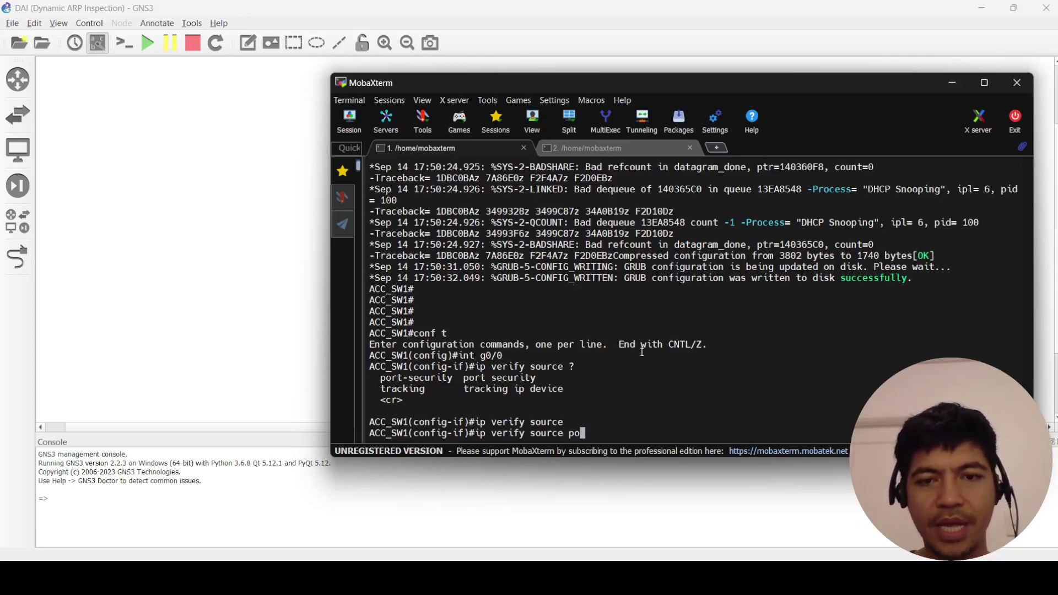
key(Return)
key(Return)
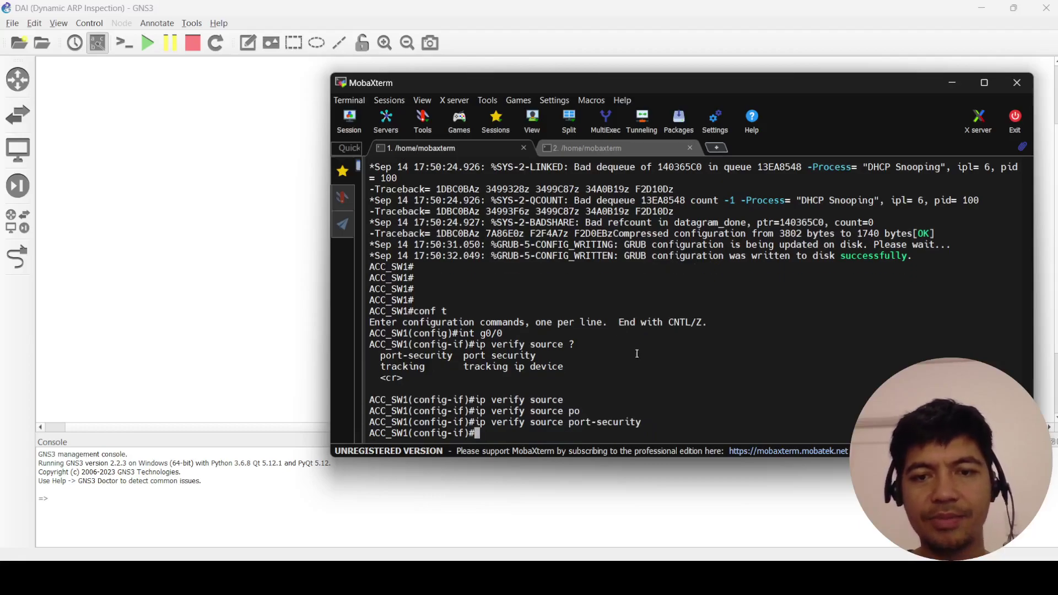
Clear the ACC_SW2 highlight and select the show ip verify source line under Verifying IP Source Guard
key(alt+Tab)
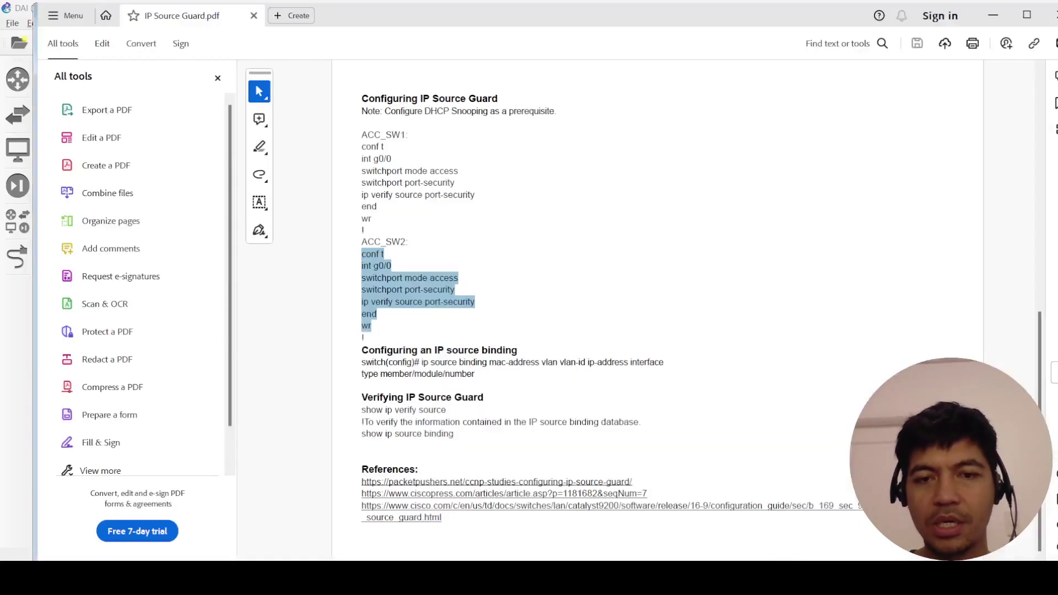
click(506, 363)
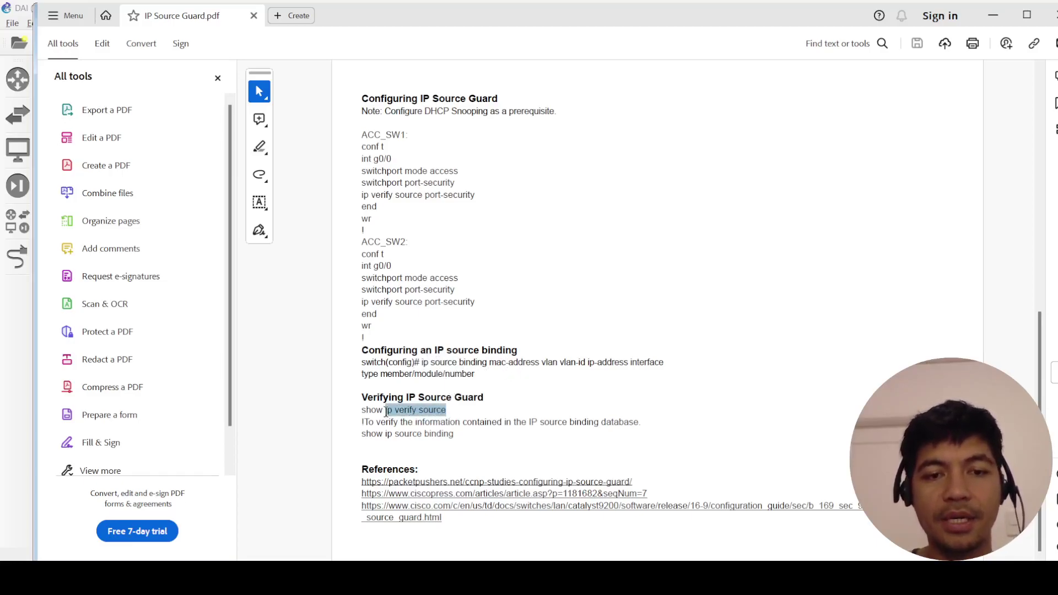
drag(381, 412, 362, 411)
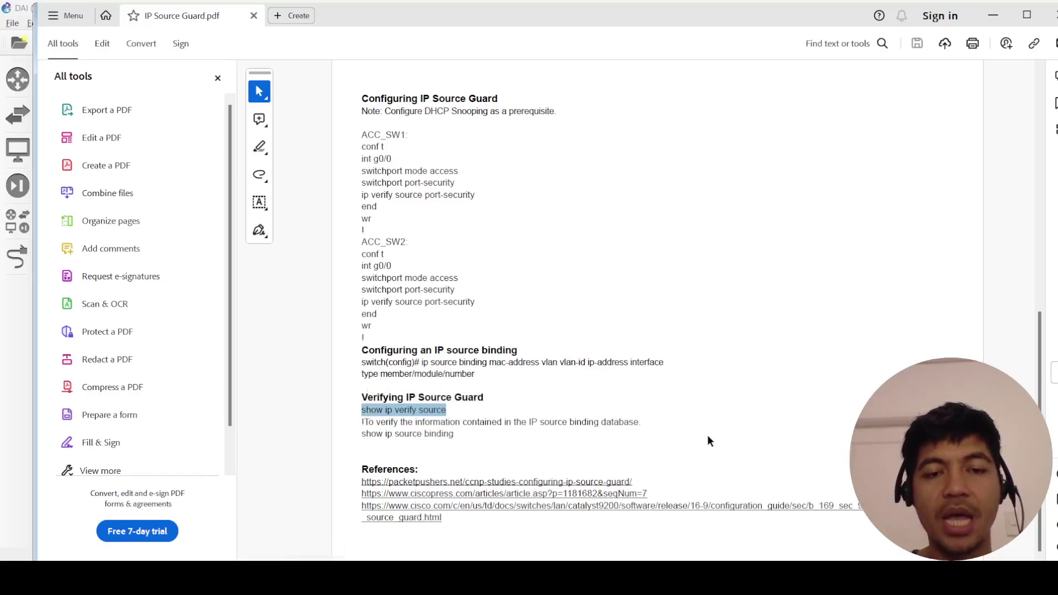
Exit configuration and run show ip verify source, showing Gi0/0 ip-mac filter active on VLAN 1
key(alt+Tab)
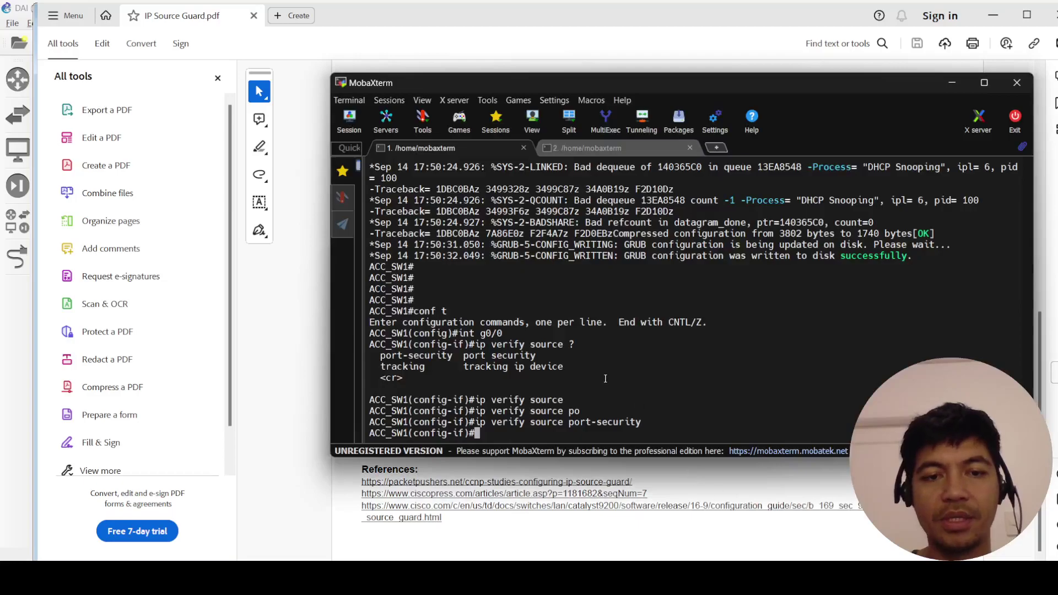
text(end)
key(Return)
text(show ip verify source)
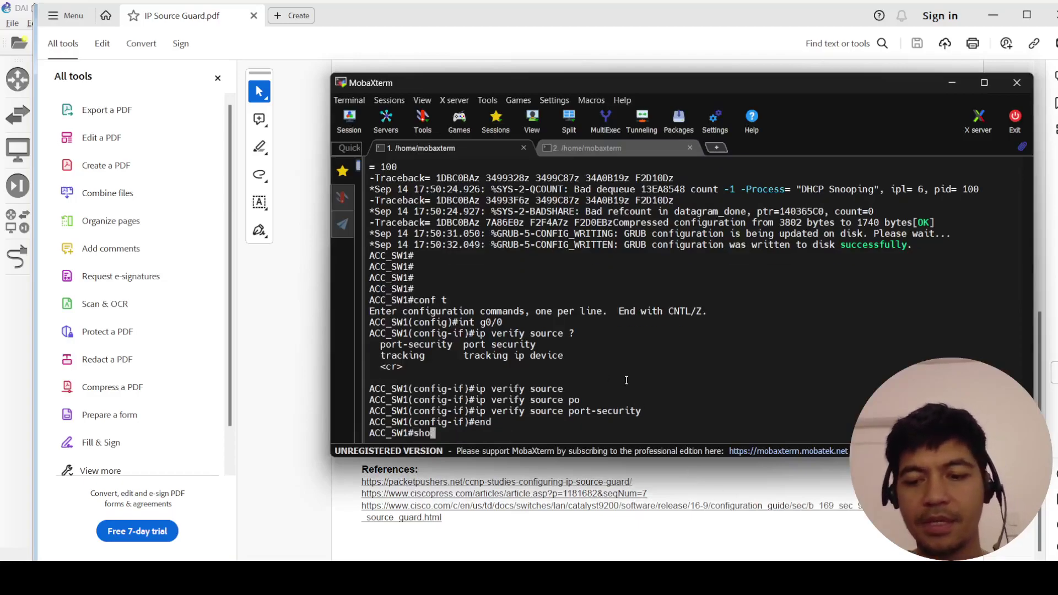
key(Return)
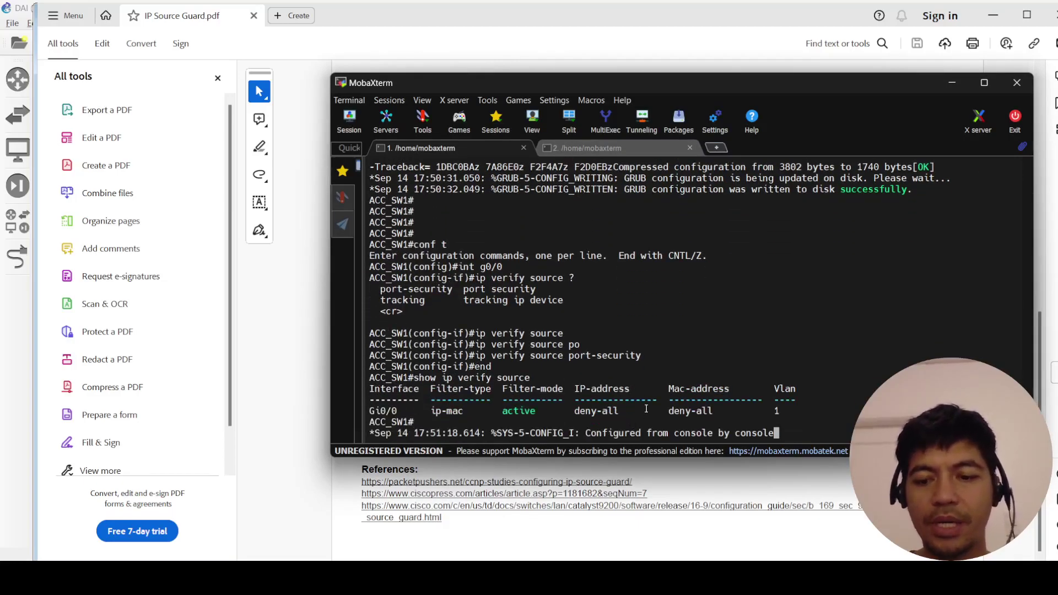
key(Return)
key(Return)
key(Return)
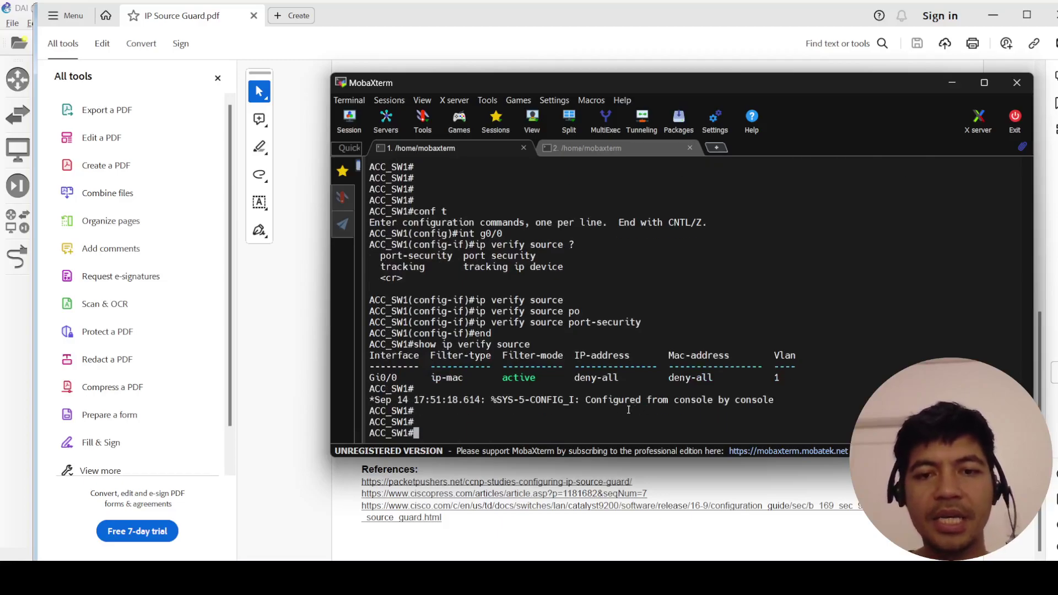
Compare the verification output on ACC_SW1 against the PDF notes
click(312, 336)
key(alt+Tab)
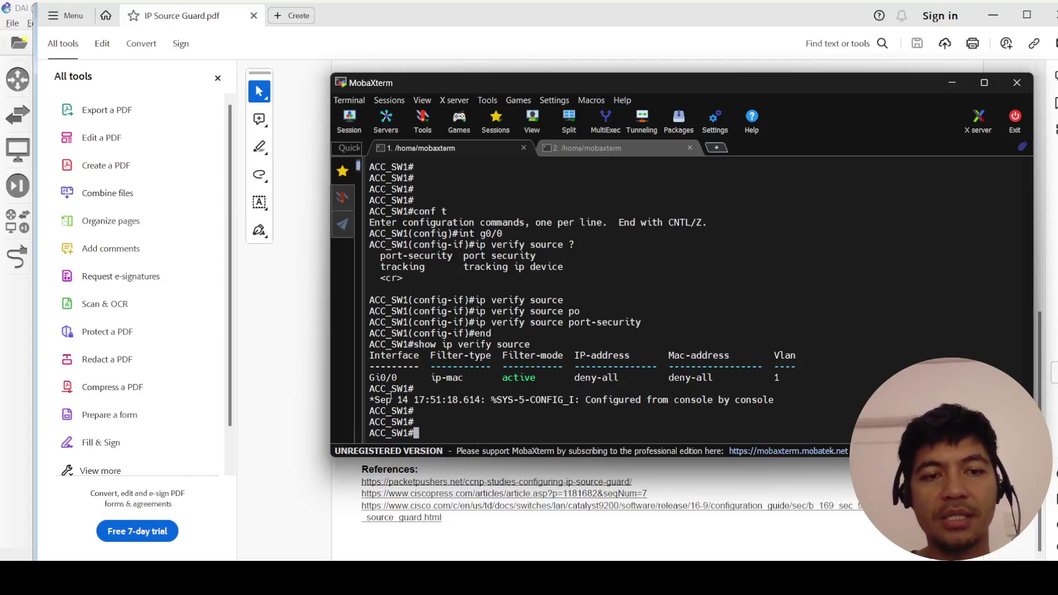
click(311, 364)
key(alt+Tab)
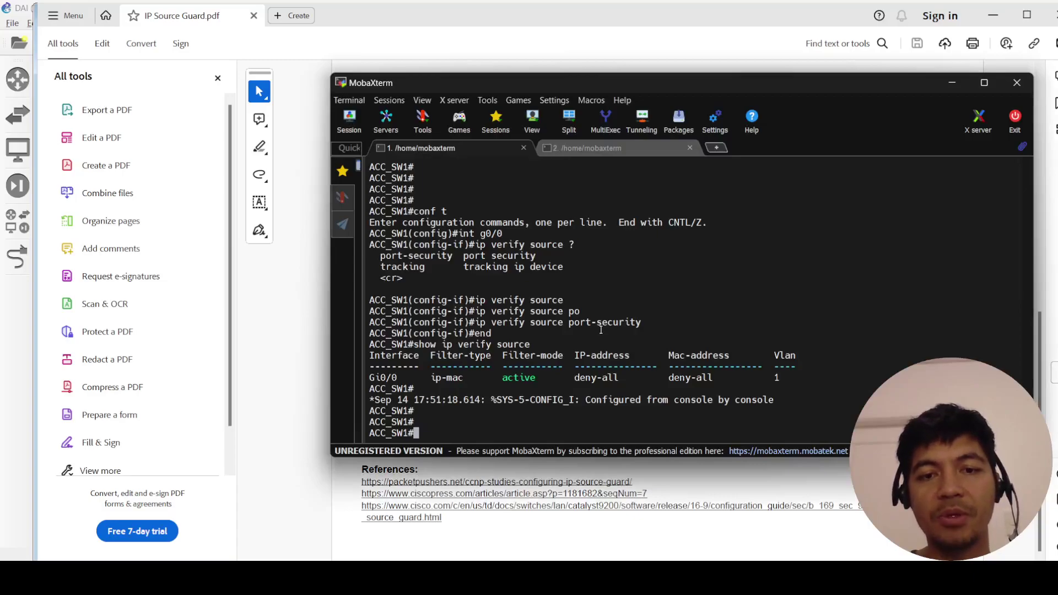
key(alt+Tab)
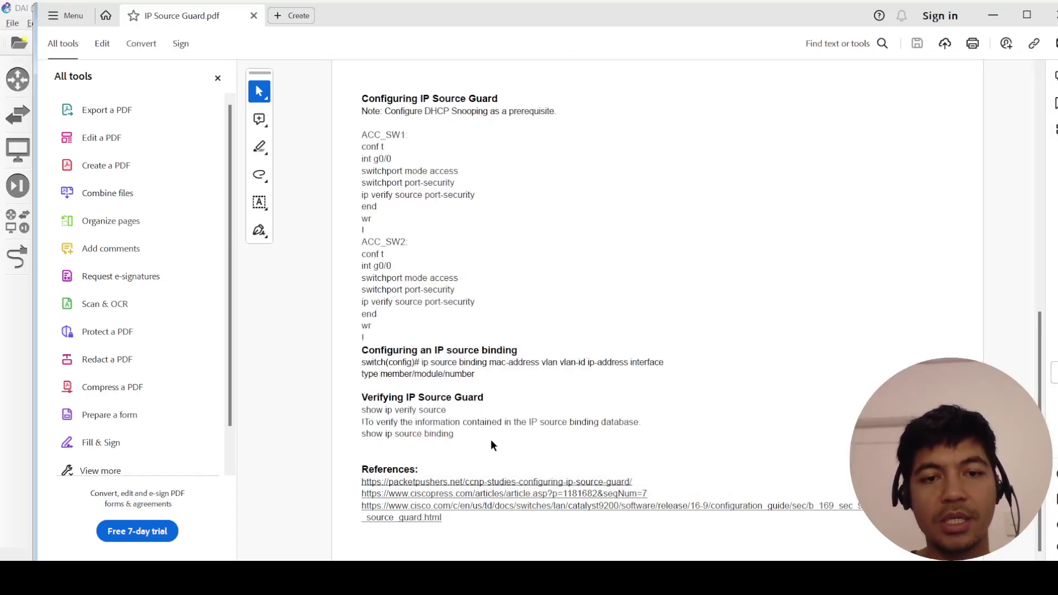
key(alt+Tab)
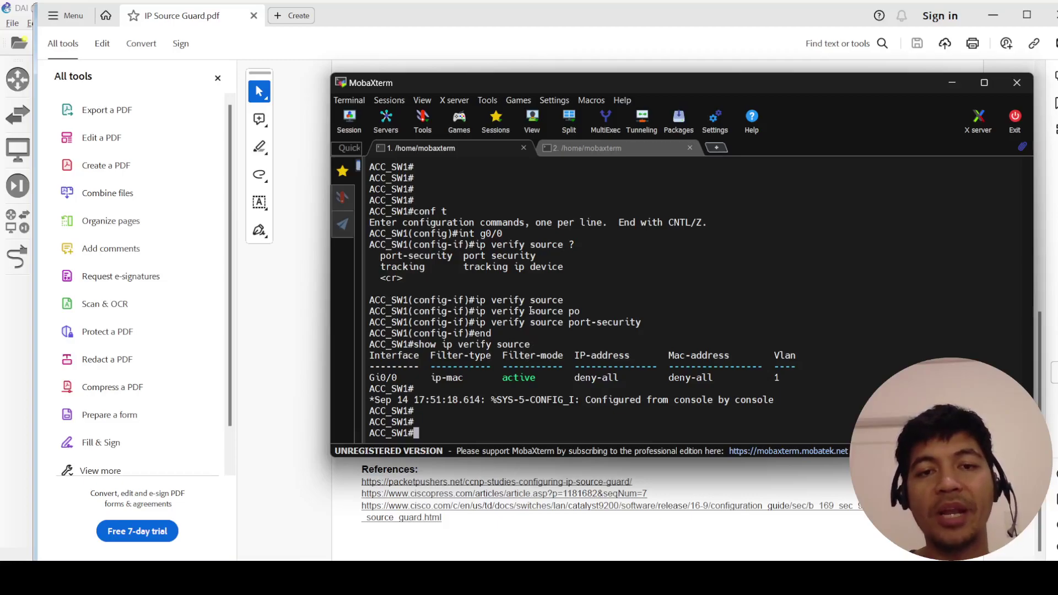
Copy show ip source binding from the notes and run it on ACC_SW1, which reports 0 bindings
key(alt+Tab)
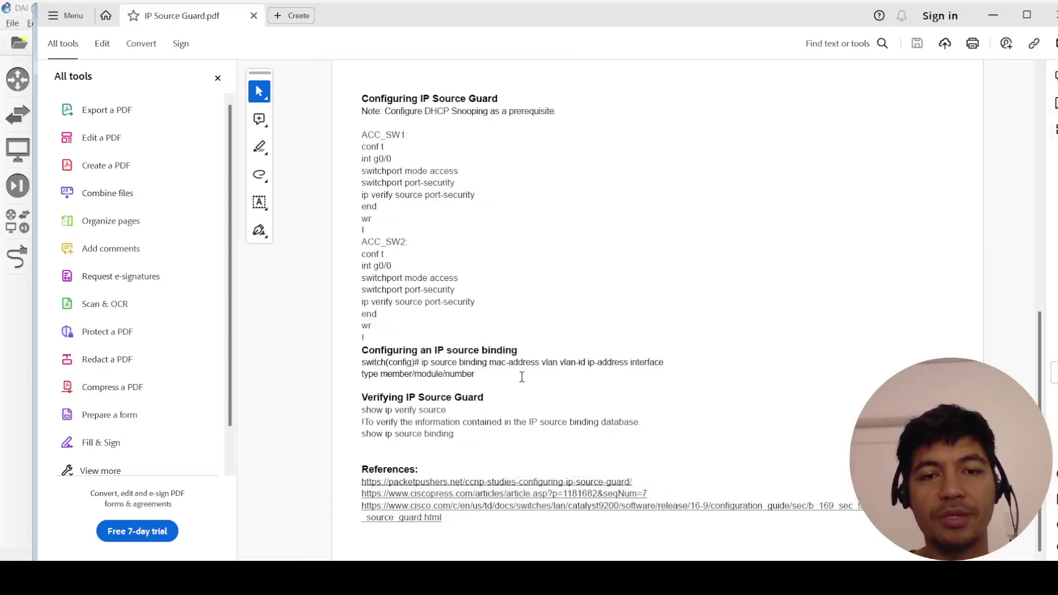
drag(462, 422, 368, 437)
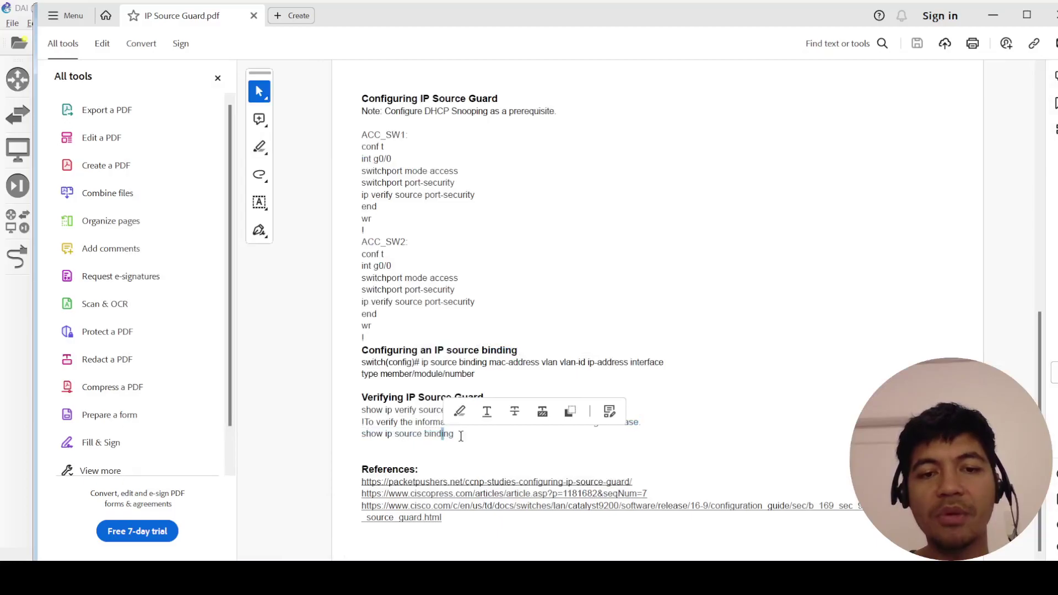
click(456, 433)
drag(455, 434, 362, 434)
key(ctrl+c)
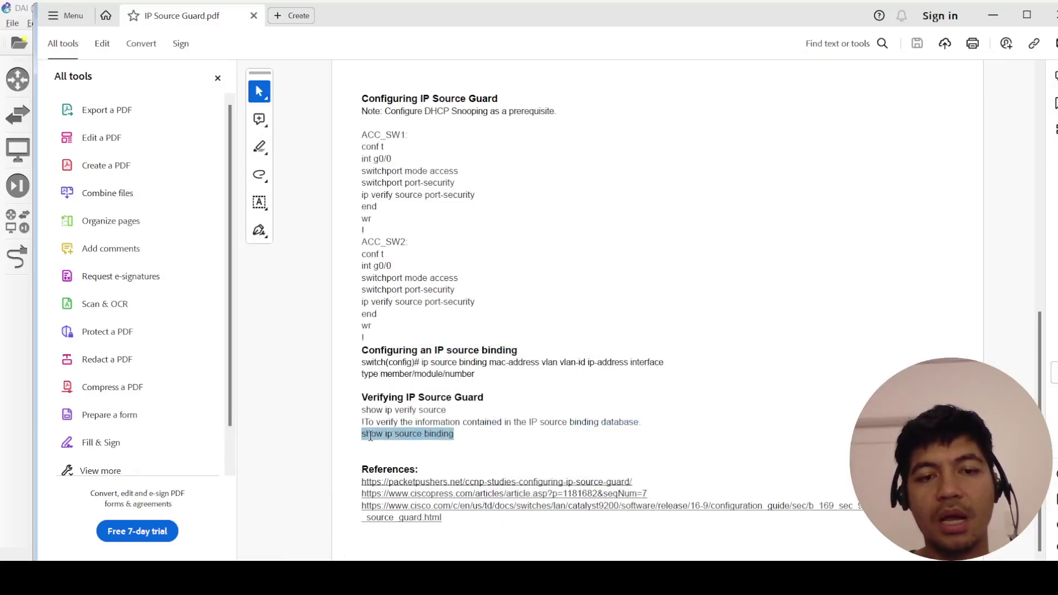
key(alt+Tab)
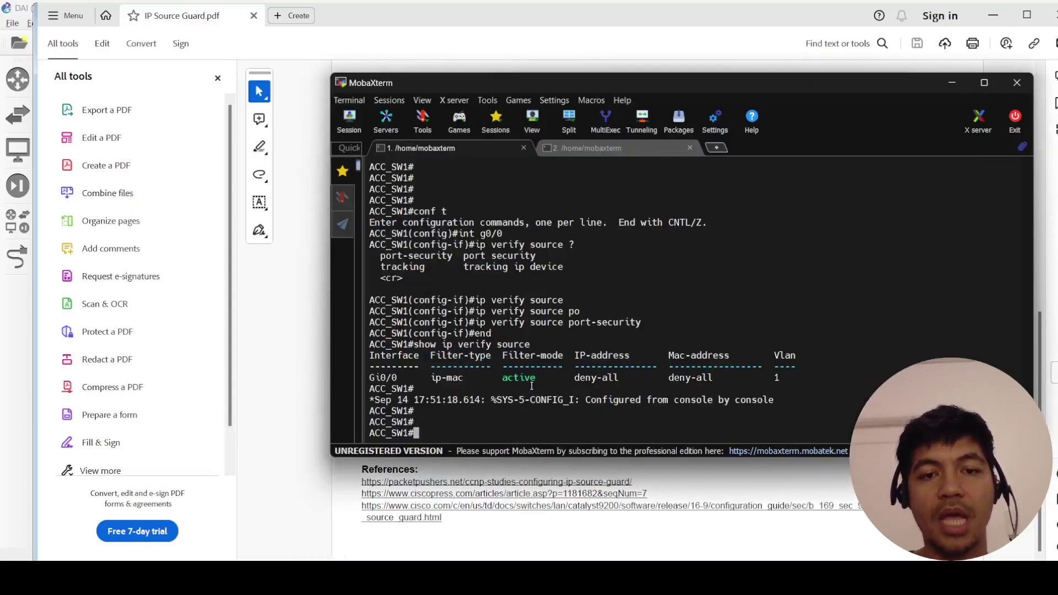
right_click(588, 302)
key(Return)
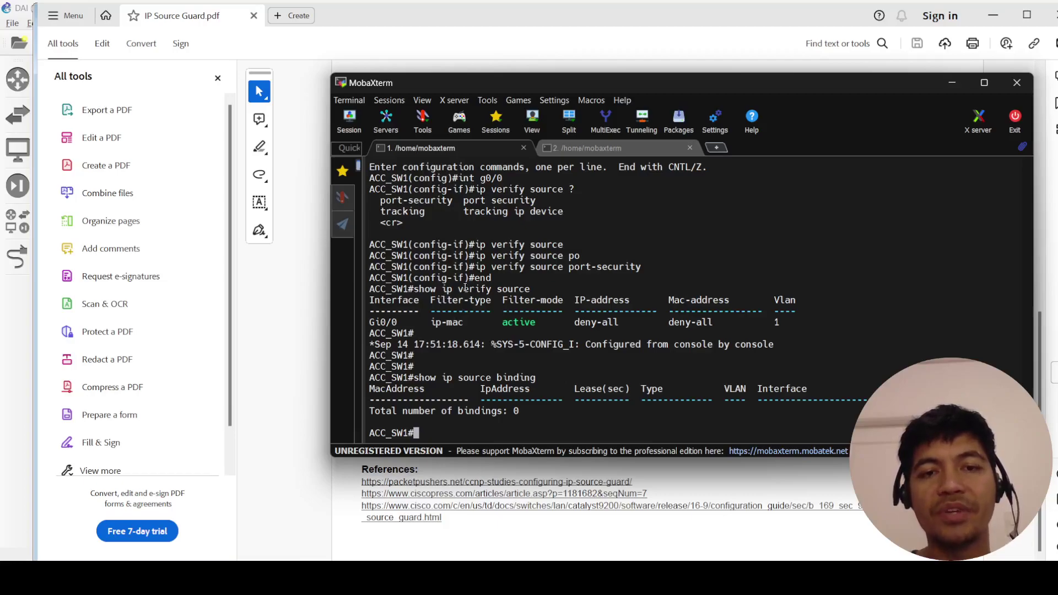
click(349, 482)
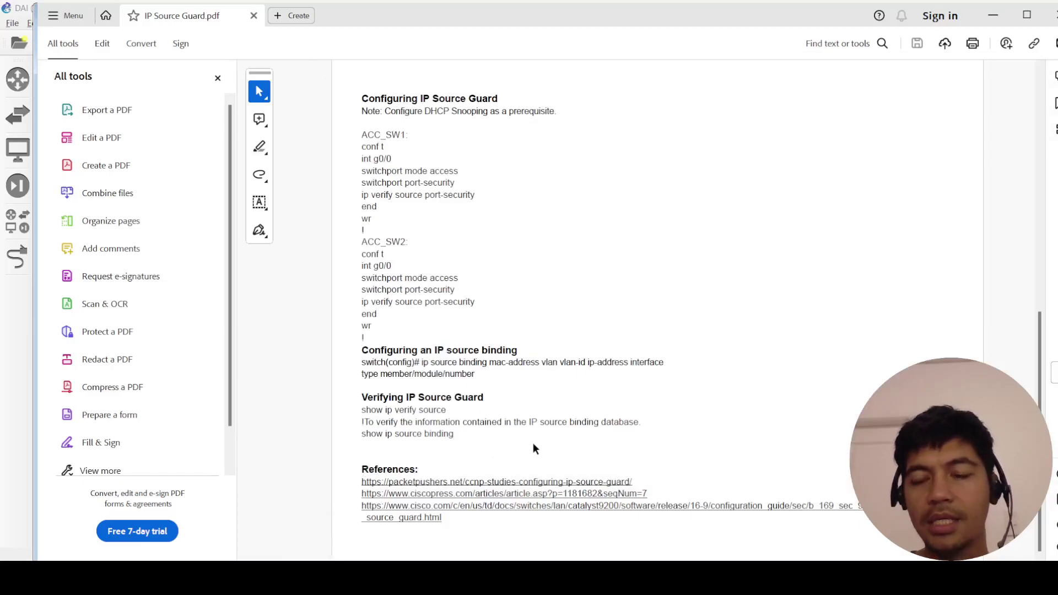
key(Home)
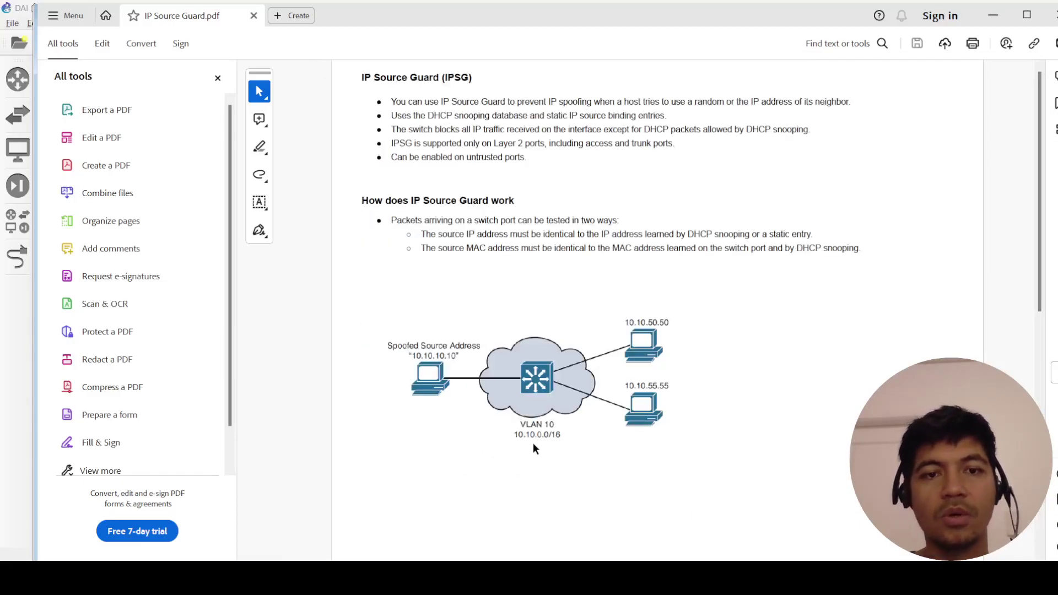
key(End)
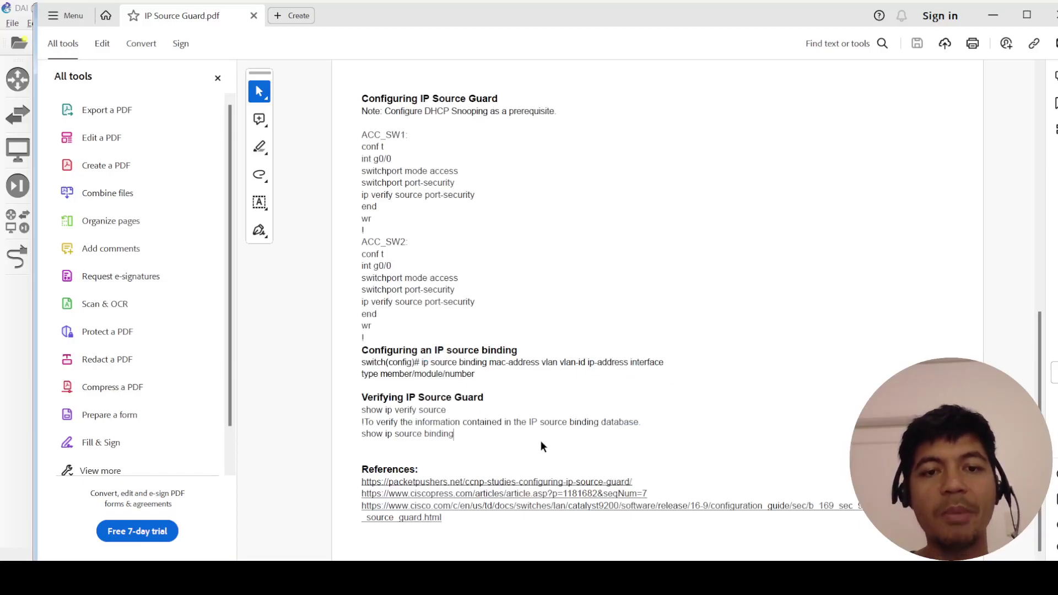
key(Home)
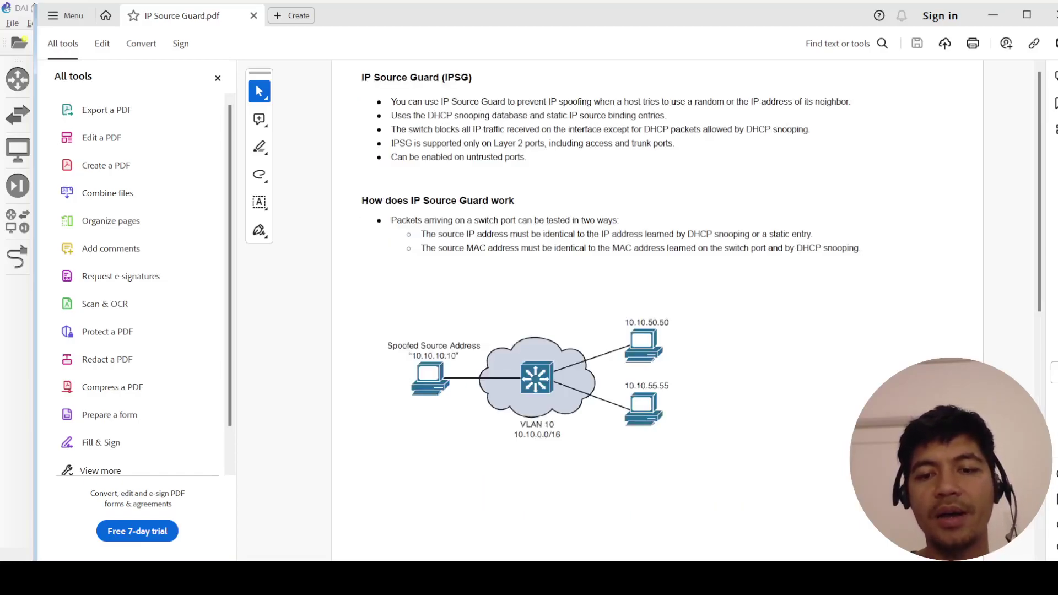
click(677, 498)
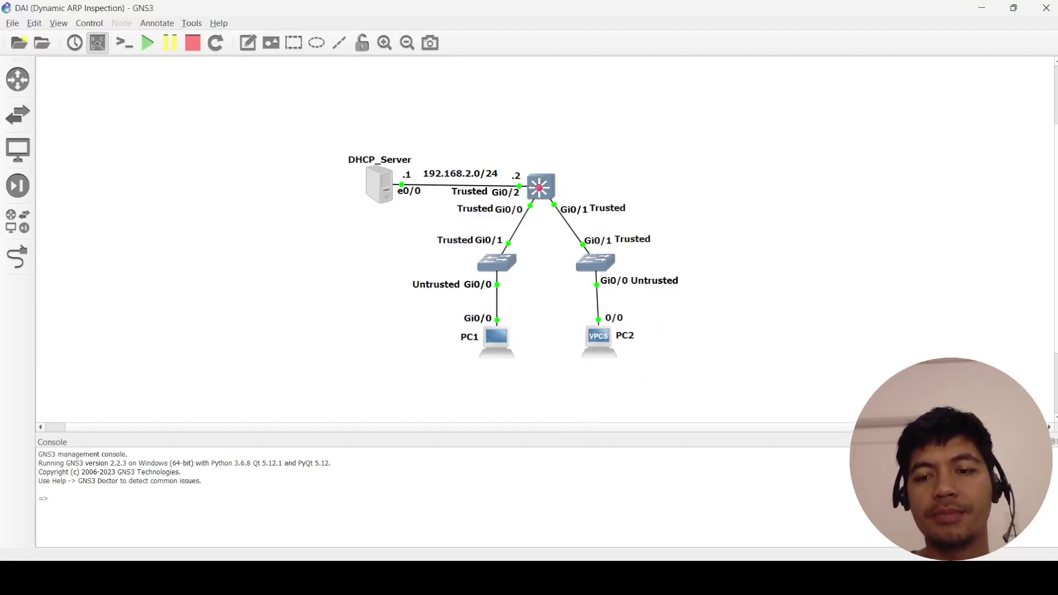
key(alt+Tab)
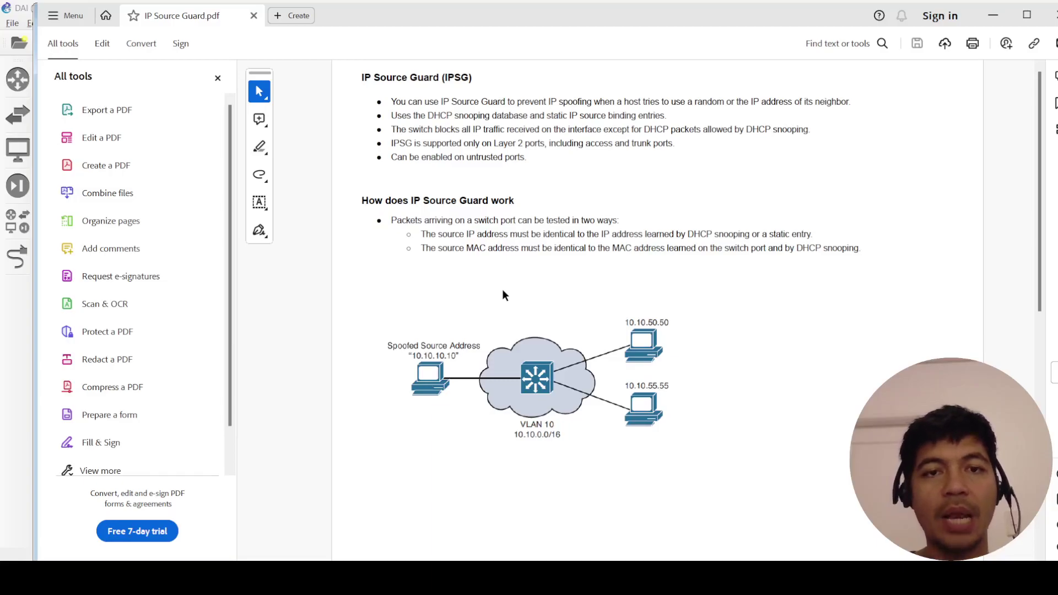
scroll(502, 295, down, 10)
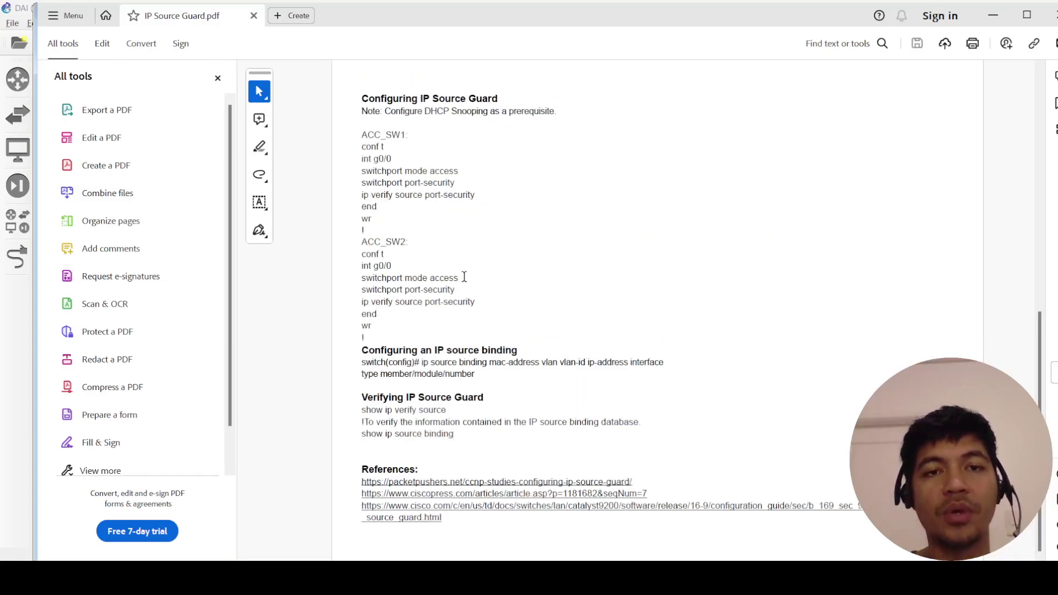